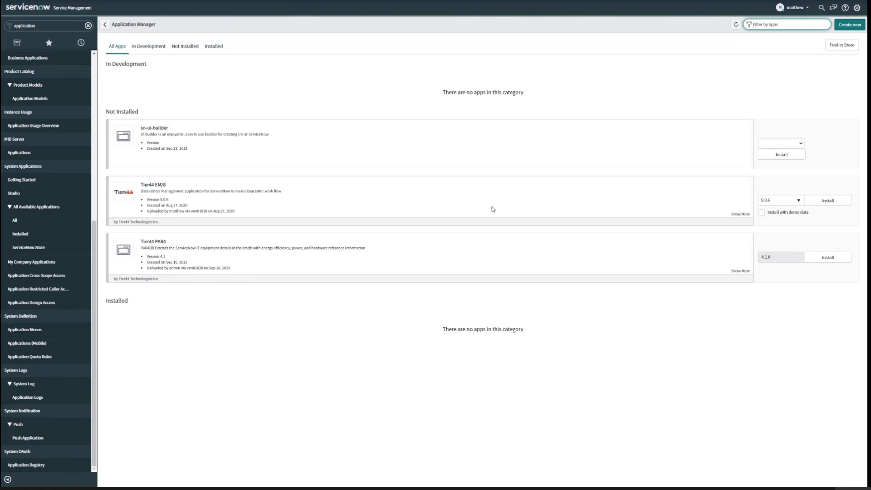
- Install version 5.0.6 of the Tier44 EM/8 application together with its demo data
{"action": "left_click", "coordinate": [761, 213]}
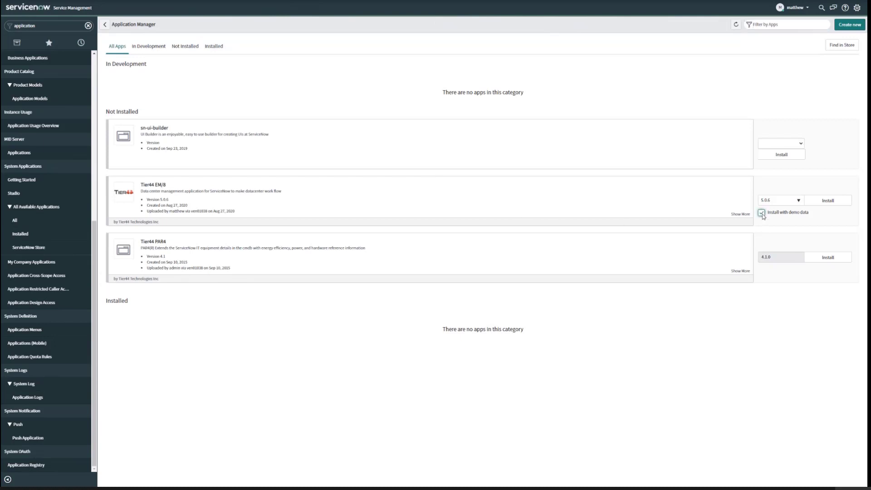
{"action": "left_click", "coordinate": [830, 203]}
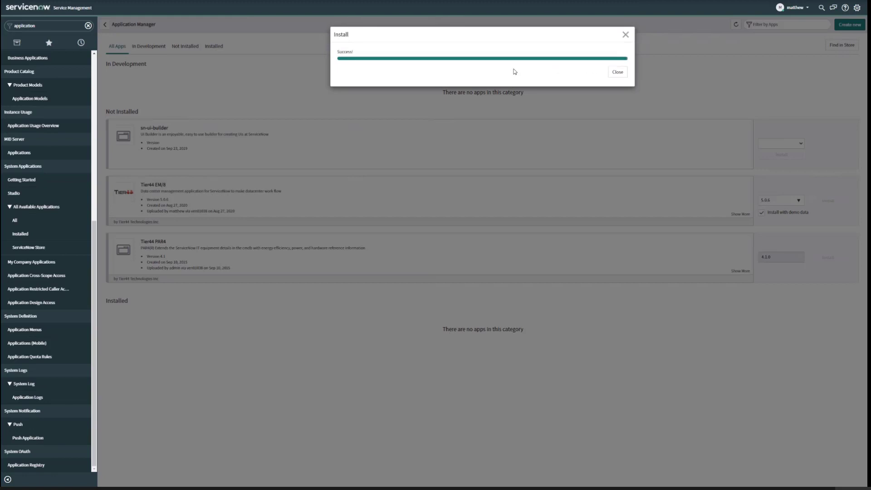
{"action": "left_click", "coordinate": [617, 72]}
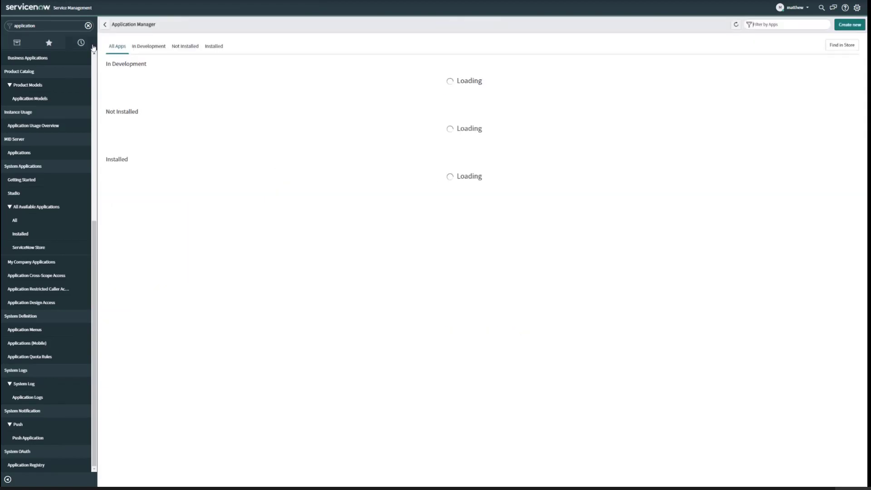
- Reload the page and filter the navigator for the Tier44 modules
{"action": "left_click", "coordinate": [88, 26]}
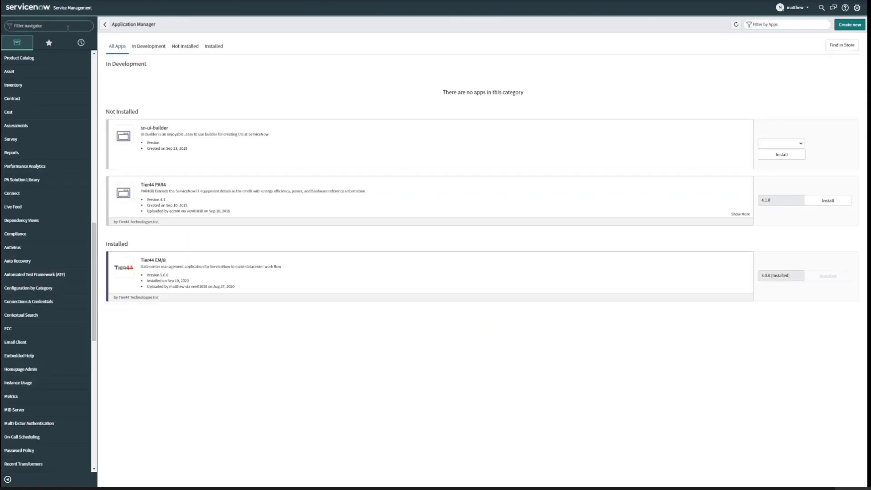
{"action": "type", "text": "tier44"}
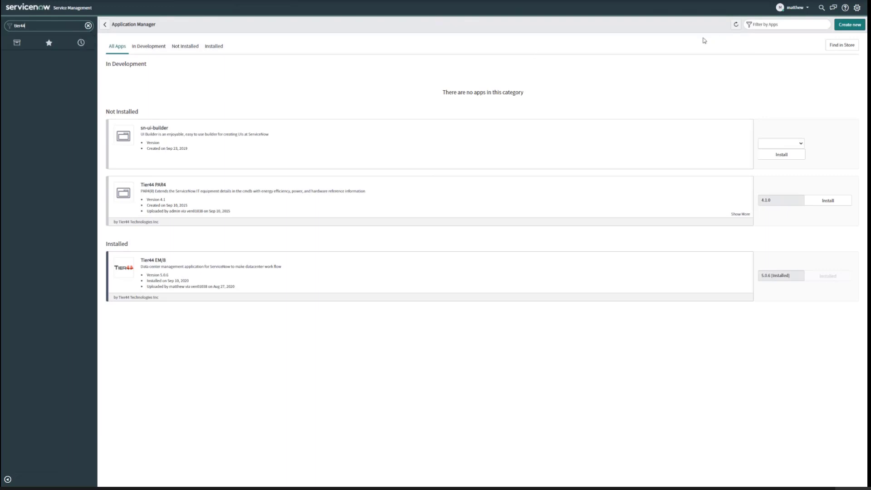
{"action": "key", "text": "F11"}
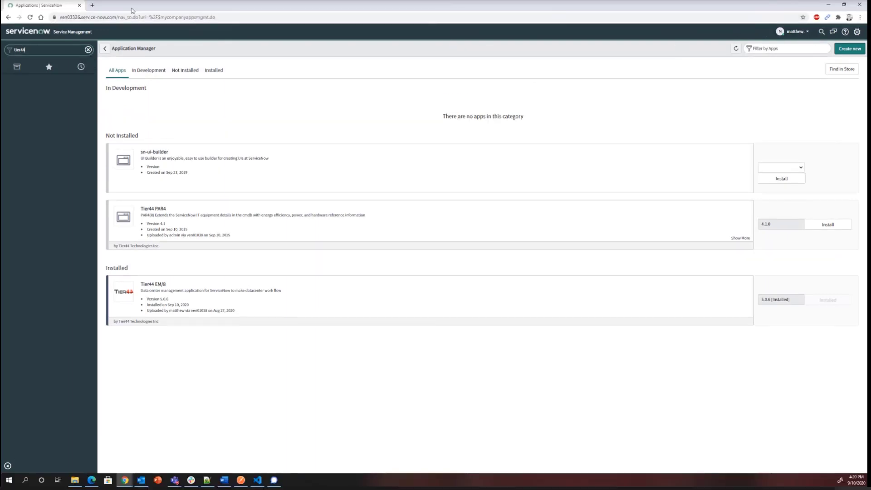
{"action": "left_click", "coordinate": [31, 18]}
{"action": "key", "text": "F11"}
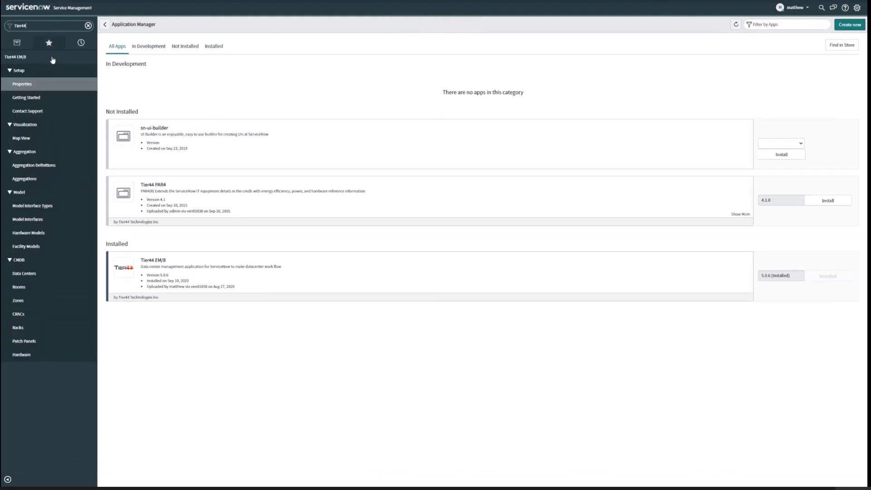
- Review the CMDB lists of data centers, rooms, zones and racks for the demo records
{"action": "left_click", "coordinate": [38, 274]}
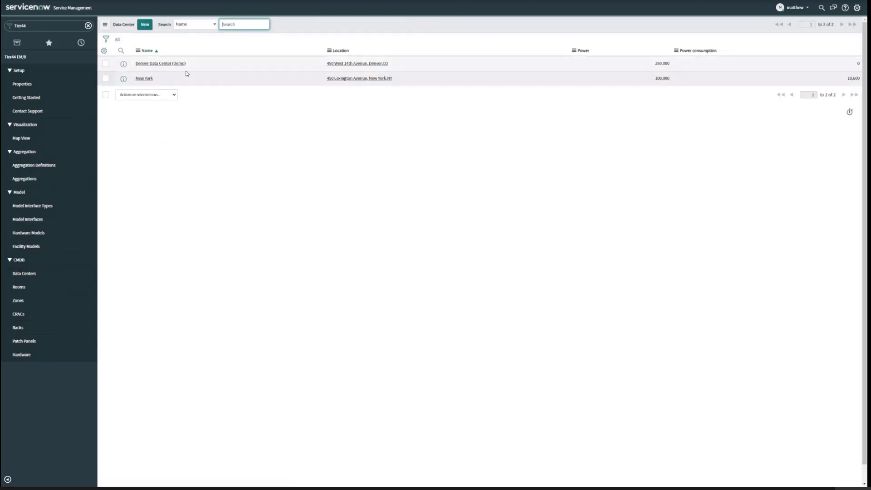
{"action": "left_click", "coordinate": [37, 288]}
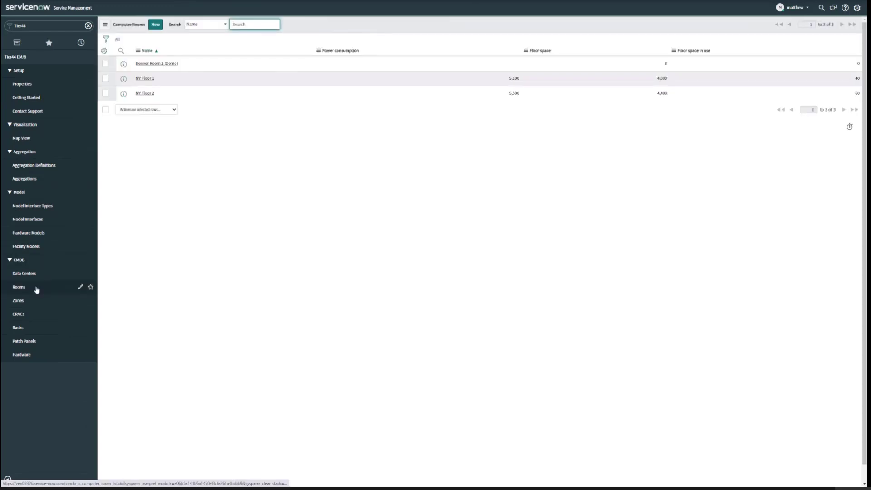
{"action": "left_click", "coordinate": [33, 301]}
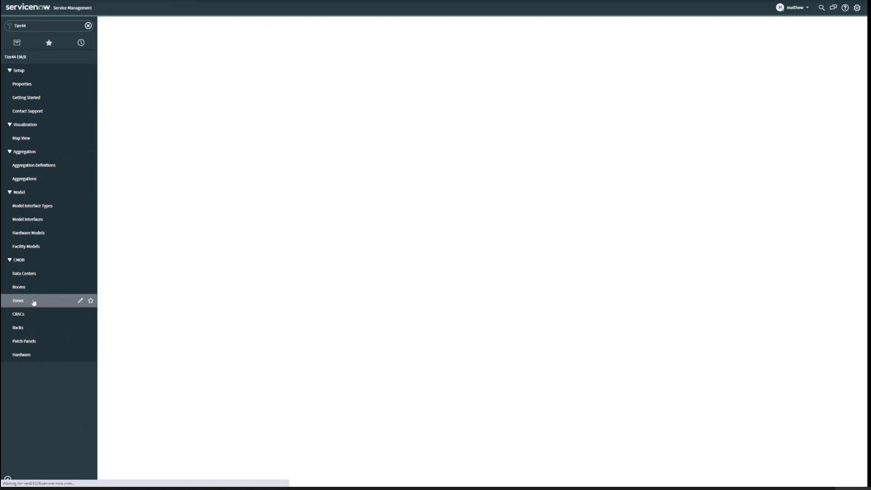
{"action": "left_click", "coordinate": [32, 329]}
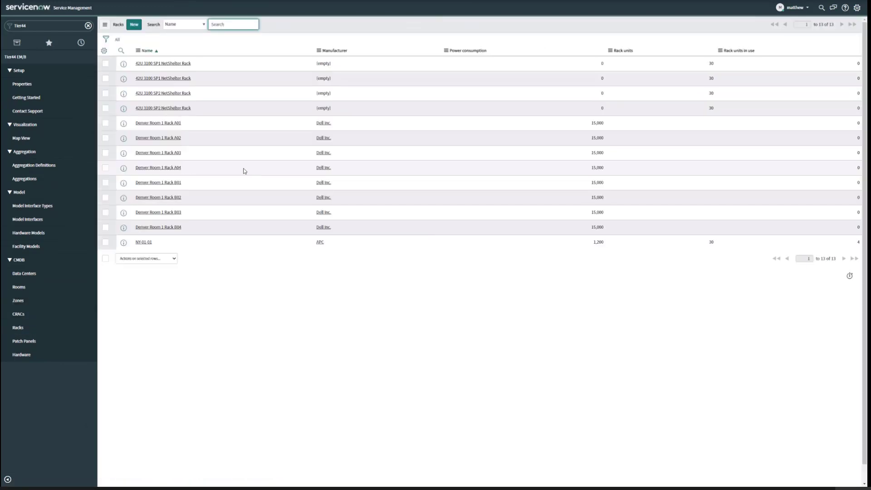
- View Denver Room 1 Rack A01 graphically and trace its location up through the room and data center to the global map
{"action": "left_click", "coordinate": [169, 123]}
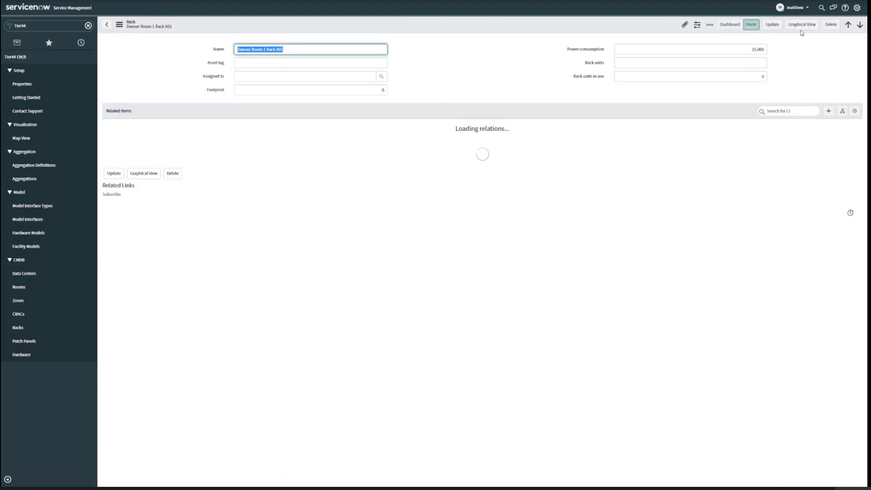
{"action": "left_click", "coordinate": [803, 26]}
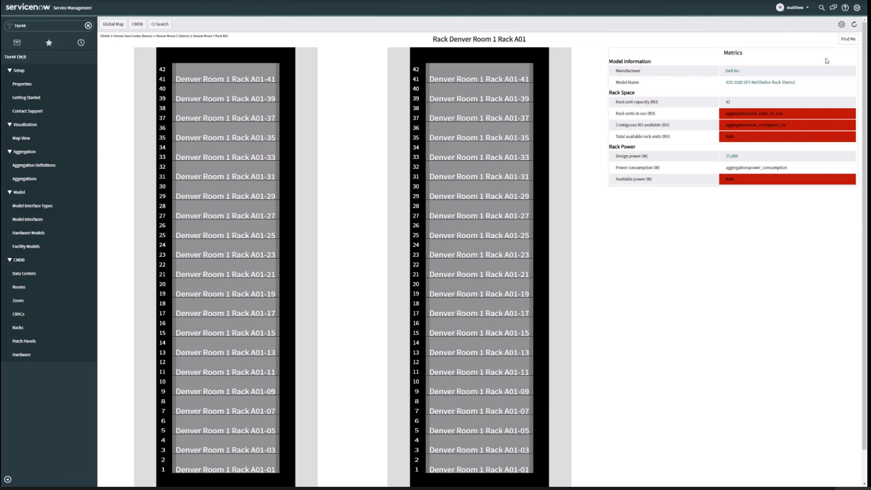
{"action": "left_click", "coordinate": [848, 40]}
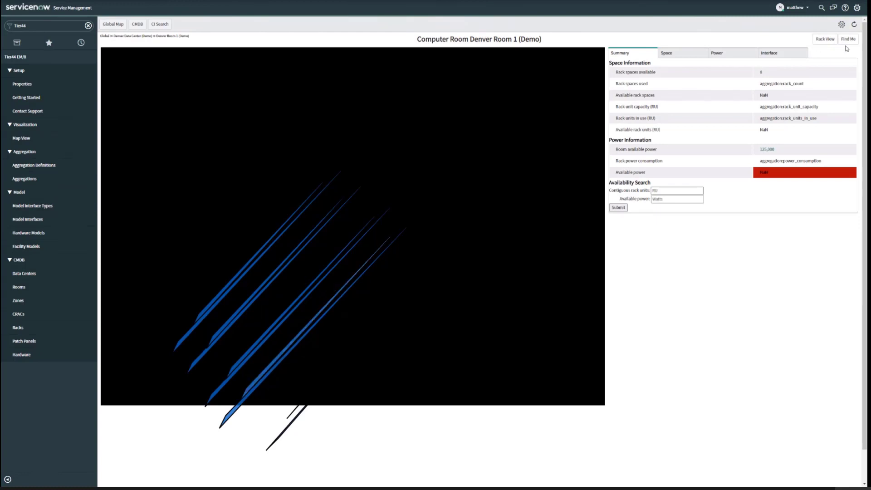
{"action": "left_click", "coordinate": [847, 40]}
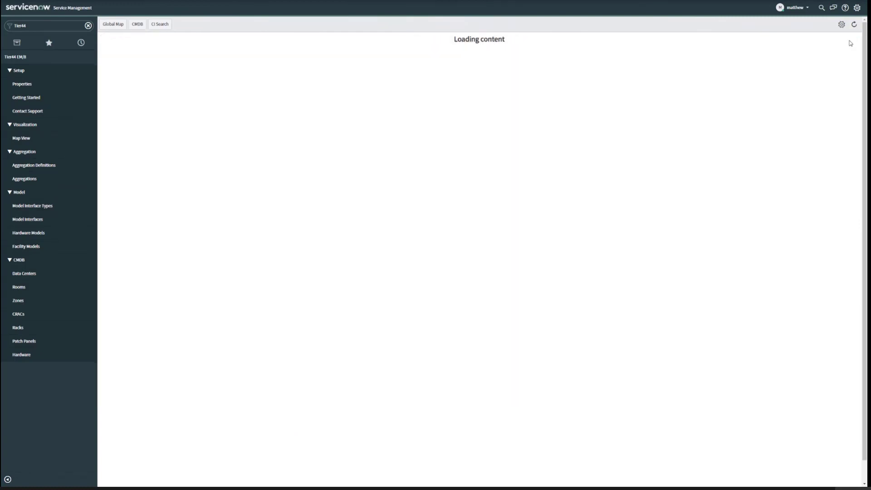
{"action": "left_click", "coordinate": [846, 41]}
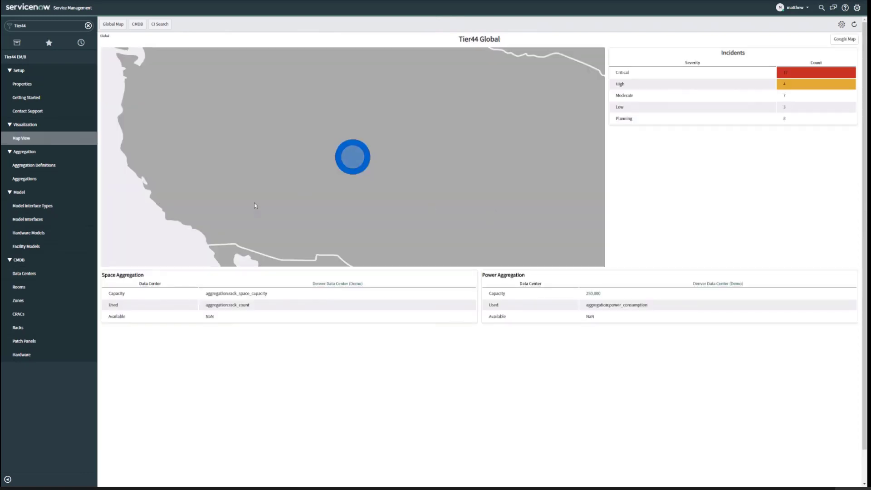
- Filter the hardware models by name with *demo and open the Poweredge C6100 (Demo) record
{"action": "left_click", "coordinate": [47, 233]}
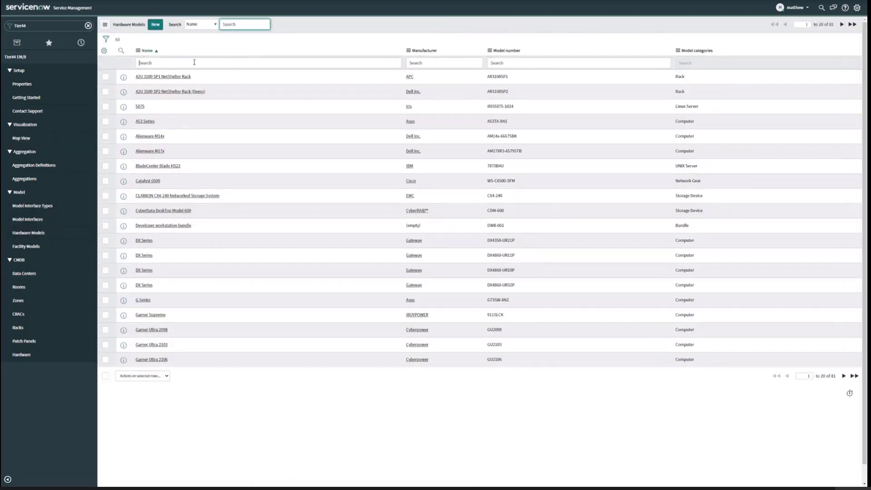
{"action": "left_click", "coordinate": [194, 62]}
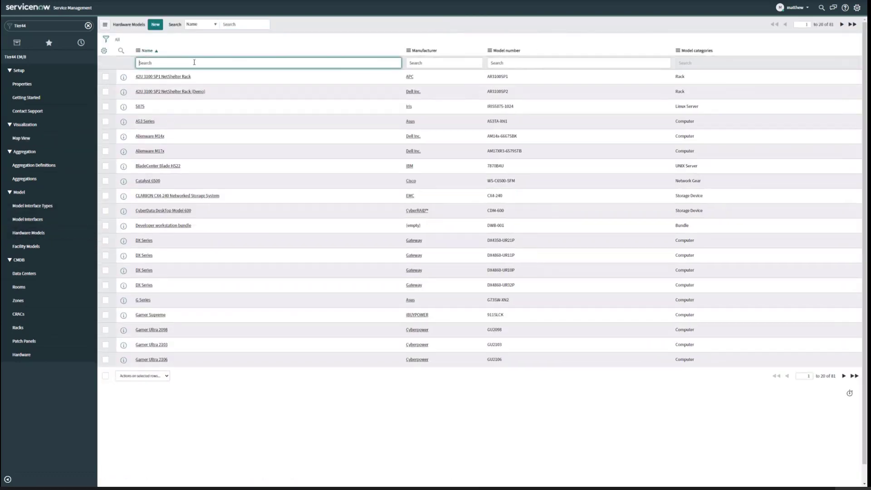
{"action": "type", "text": "*demo"}
{"action": "key", "text": "Return"}
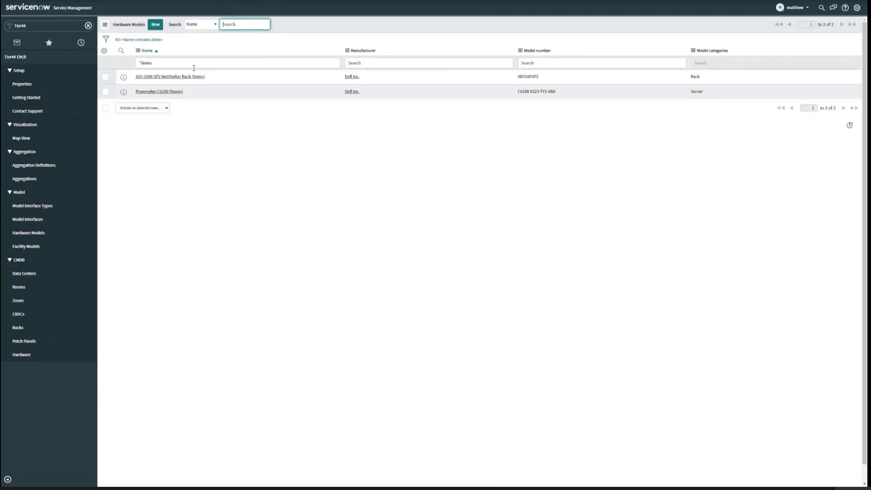
{"action": "left_click", "coordinate": [168, 92]}
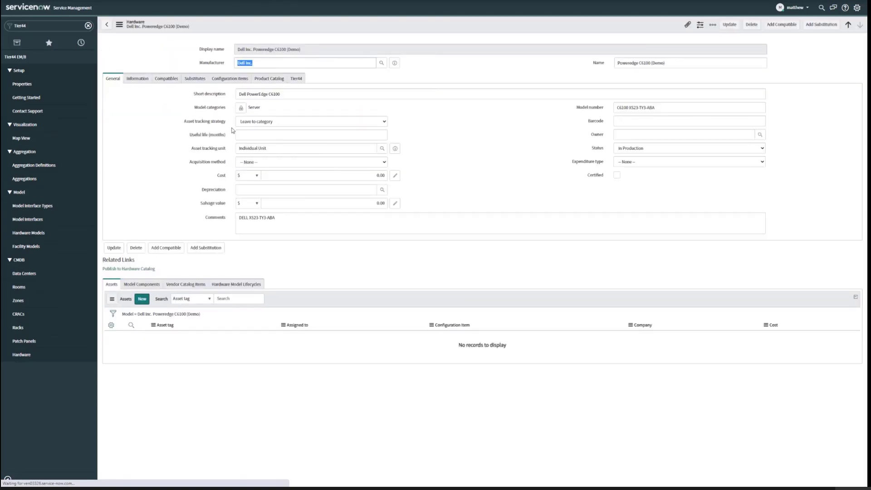
- Add server_front.png as the front image in the Tier44 section of the Poweredge C6100 (Demo) model
{"action": "left_click", "coordinate": [297, 79]}
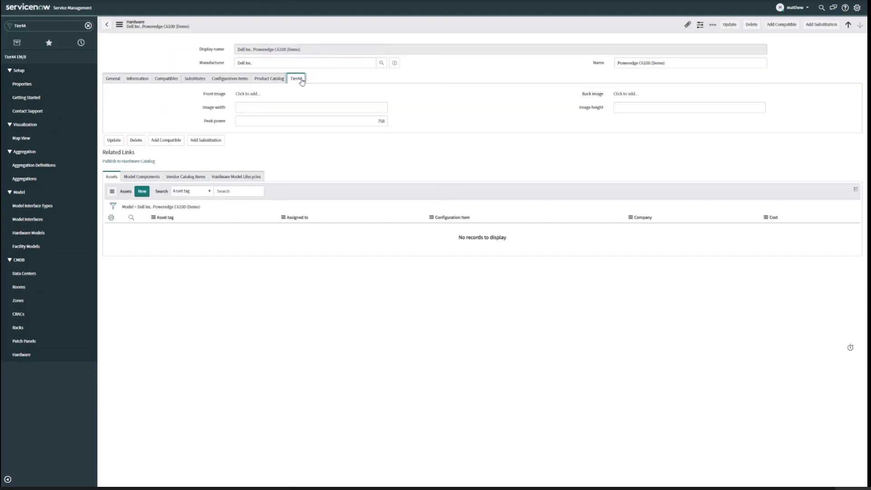
{"action": "left_click", "coordinate": [251, 94]}
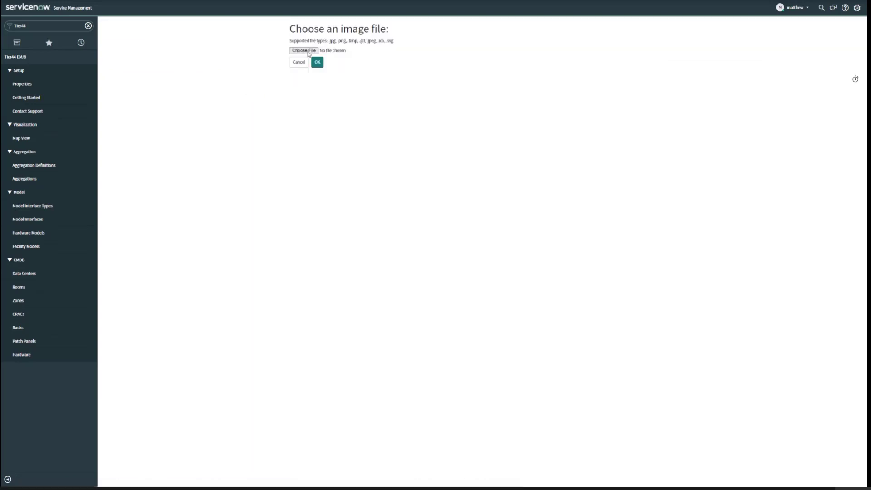
{"action": "left_click", "coordinate": [307, 53]}
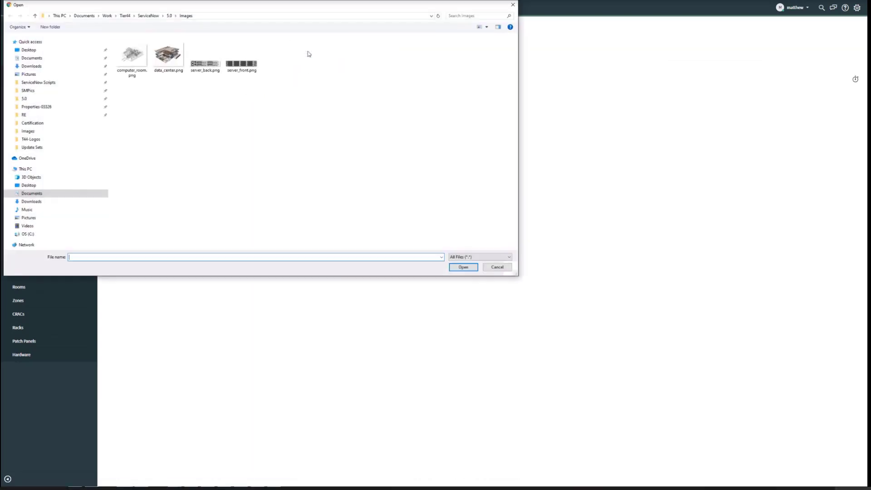
{"action": "double_click", "coordinate": [242, 63]}
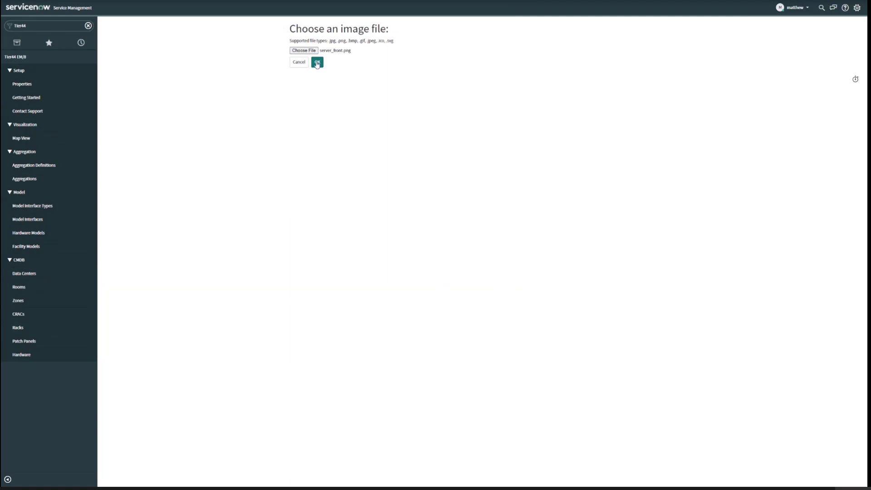
{"action": "left_click", "coordinate": [317, 62]}
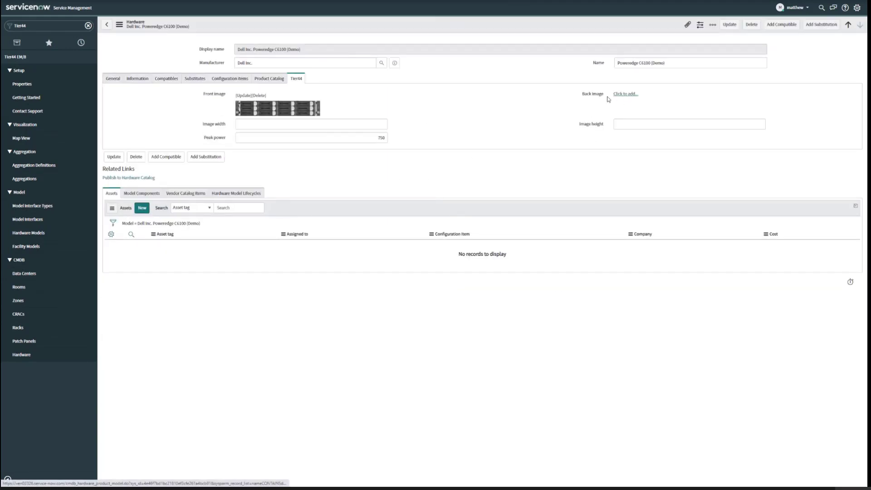
- Add server_back.png as the back image of the Poweredge C6100 (Demo) model
{"action": "left_click", "coordinate": [613, 97]}
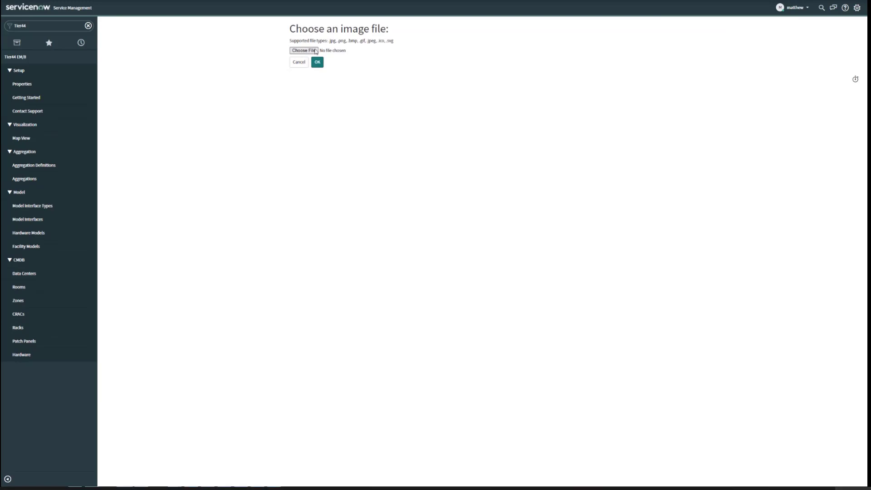
{"action": "left_click", "coordinate": [303, 50]}
{"action": "left_click", "coordinate": [213, 65]}
{"action": "double_click", "coordinate": [213, 66]}
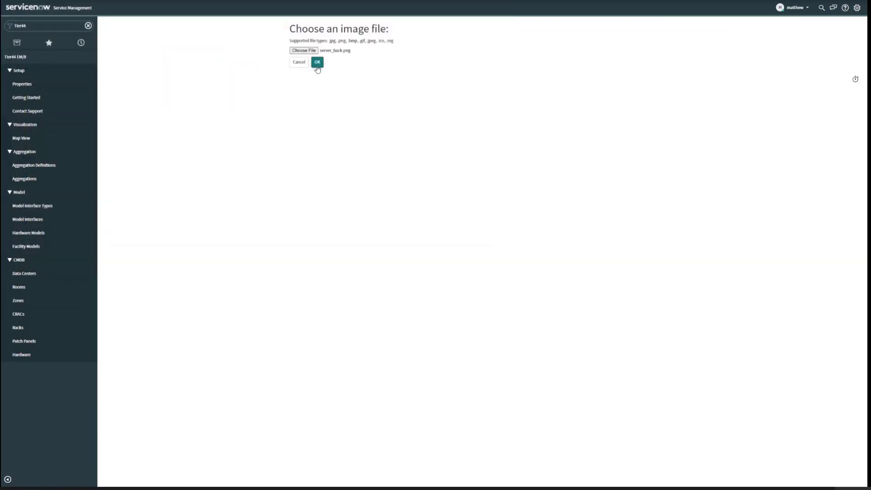
{"action": "left_click", "coordinate": [318, 66]}
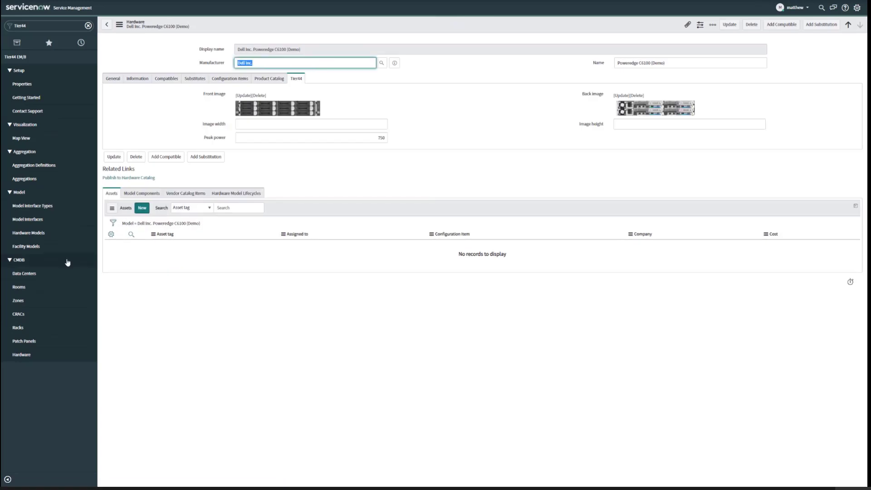
- Open the graphical view of Denver Room 1 Rack A02 to check the server images
{"action": "left_click", "coordinate": [39, 328]}
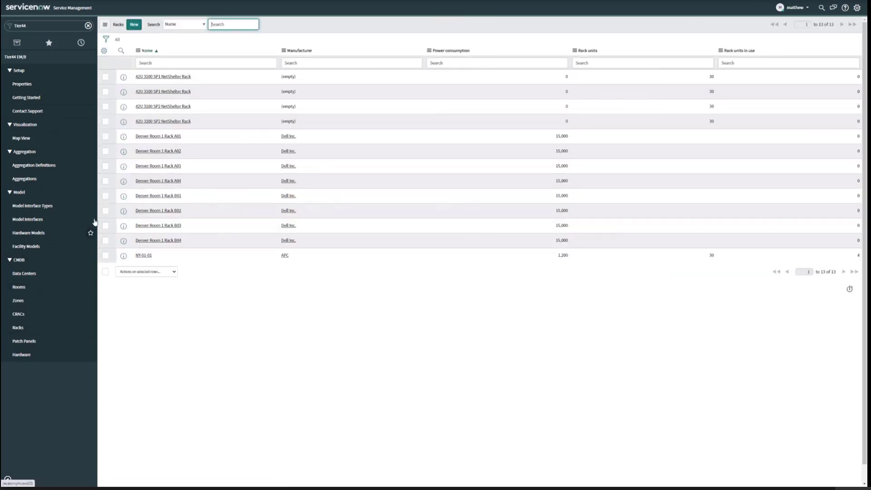
{"action": "left_click", "coordinate": [163, 152]}
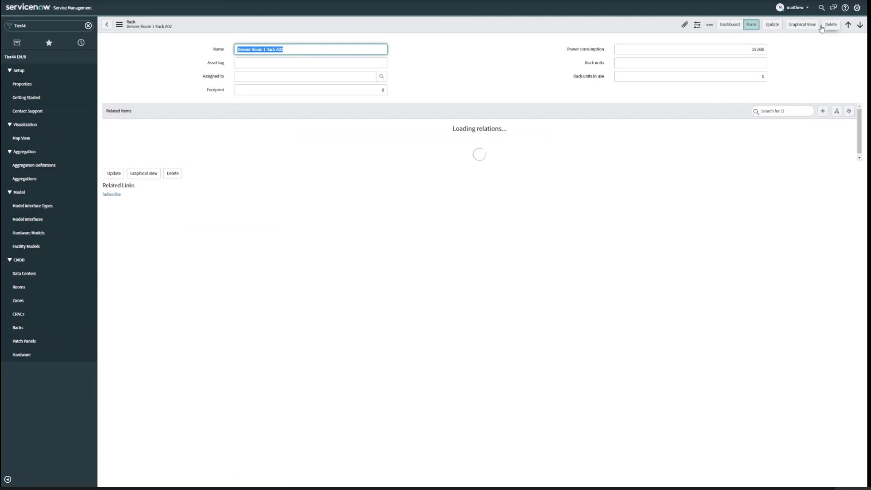
{"action": "left_click", "coordinate": [799, 25]}
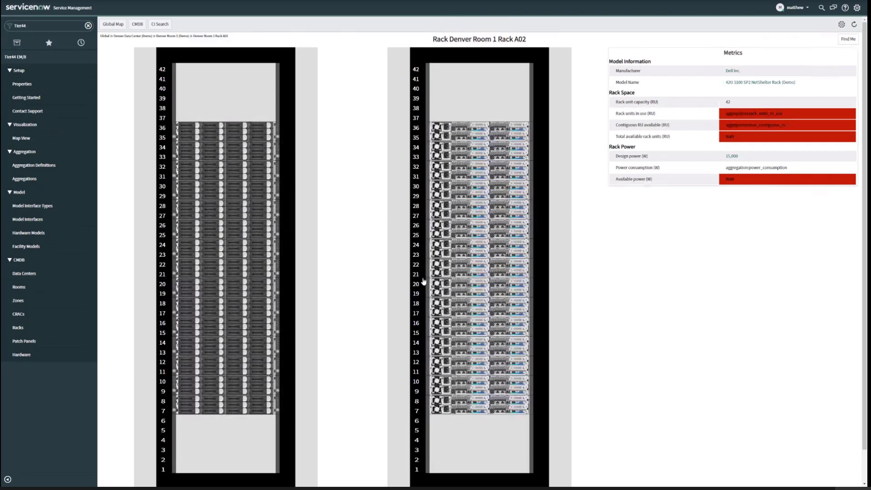
- Add computer_room.png as the front image in the Tier44 section of the Denver Computer Room (Demo) facility model
{"action": "left_click", "coordinate": [43, 246]}
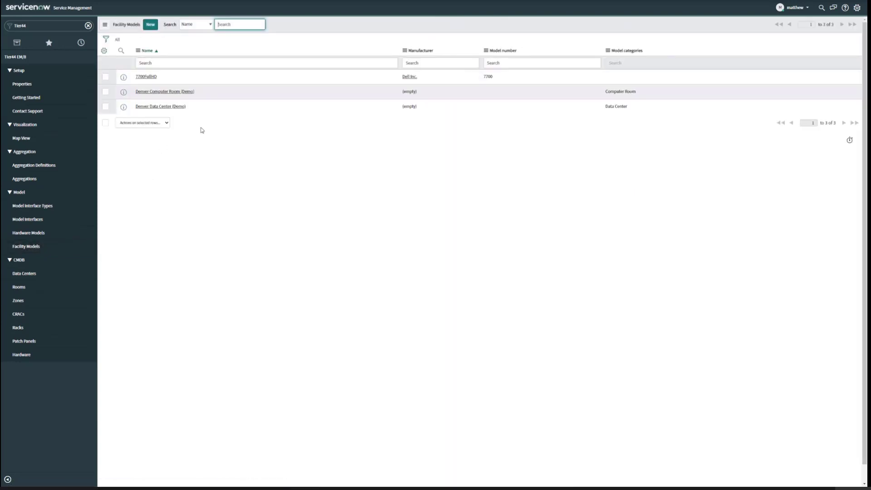
{"action": "left_click", "coordinate": [192, 91]}
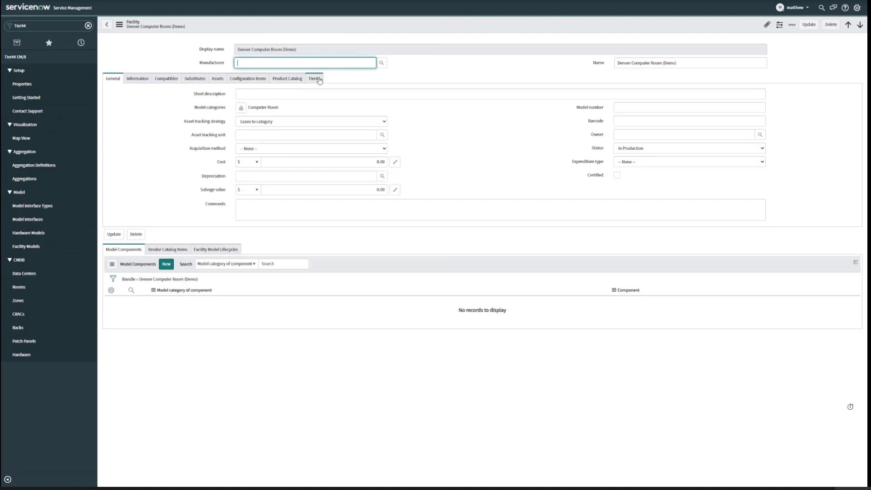
{"action": "left_click", "coordinate": [315, 78]}
{"action": "left_click", "coordinate": [247, 95]}
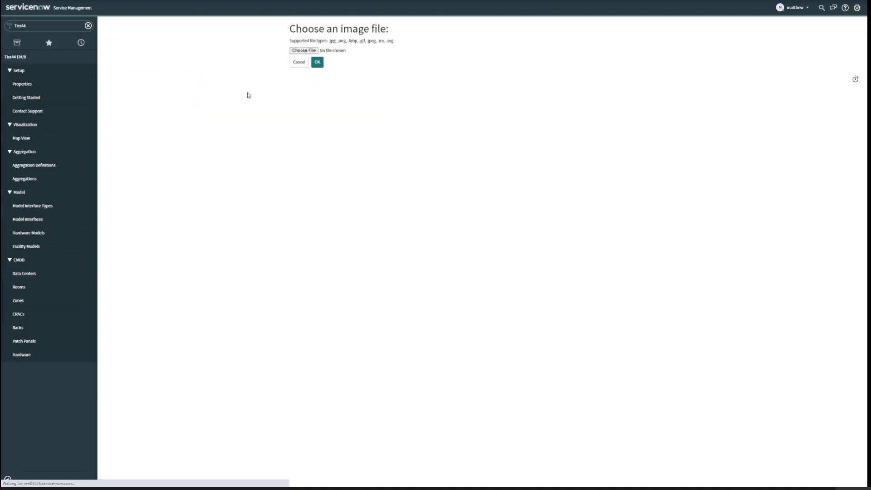
{"action": "left_click", "coordinate": [298, 51]}
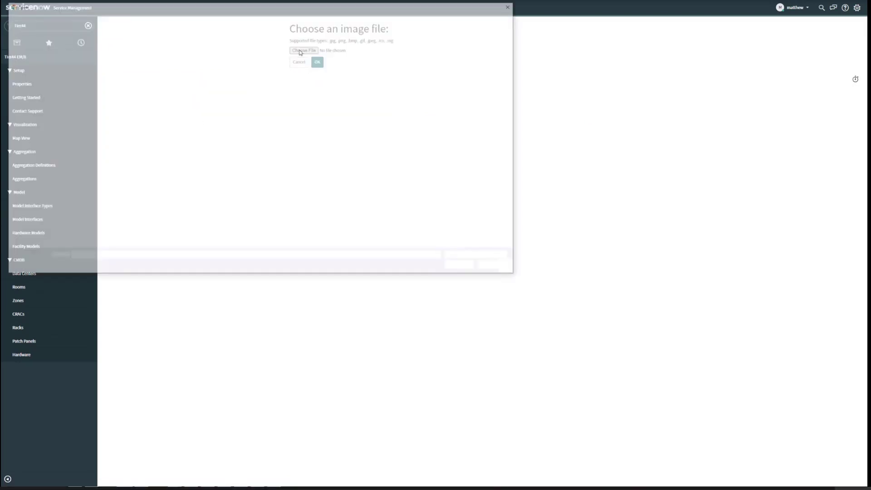
{"action": "double_click", "coordinate": [132, 58]}
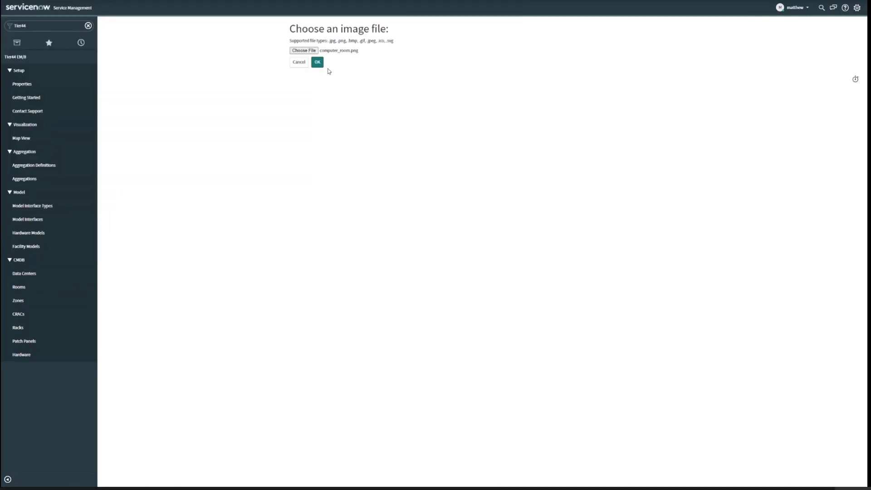
{"action": "left_click", "coordinate": [318, 62]}
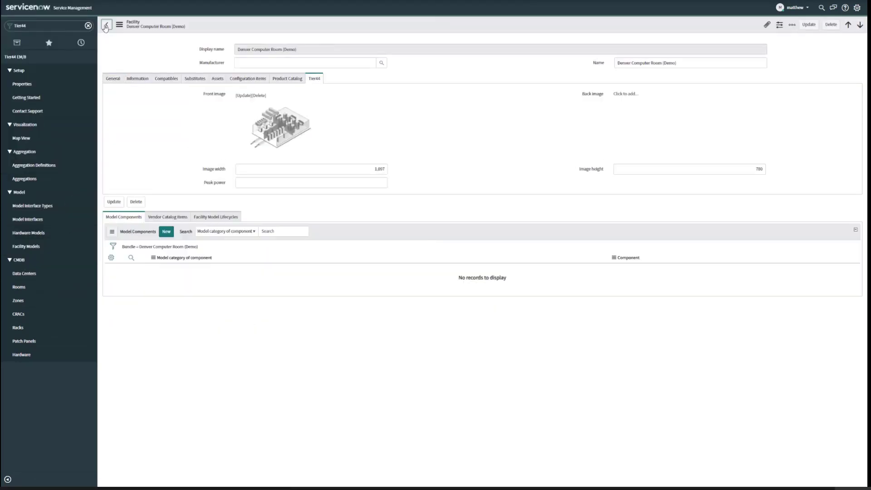
- Add data_center.png as the front image in the Tier44 section of the Denver Data Center (Demo) facility model
{"action": "left_click", "coordinate": [106, 25]}
{"action": "left_click", "coordinate": [164, 107]}
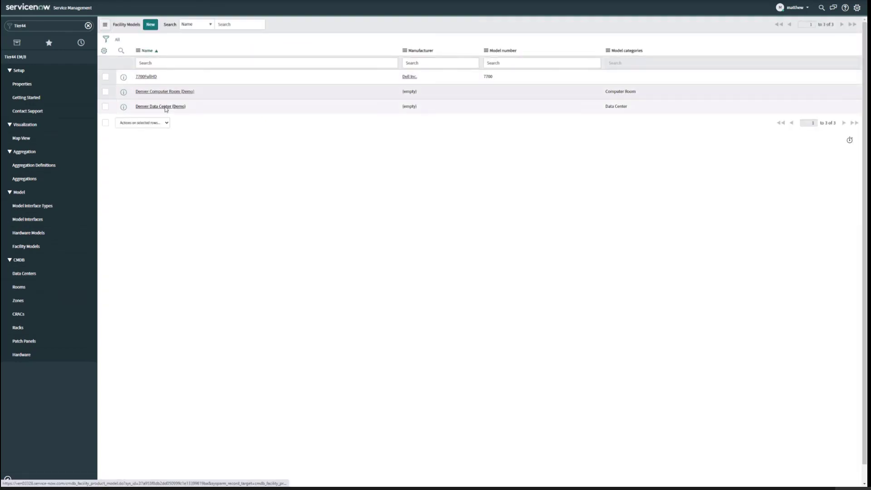
{"action": "left_click", "coordinate": [317, 80]}
{"action": "left_click", "coordinate": [252, 94]}
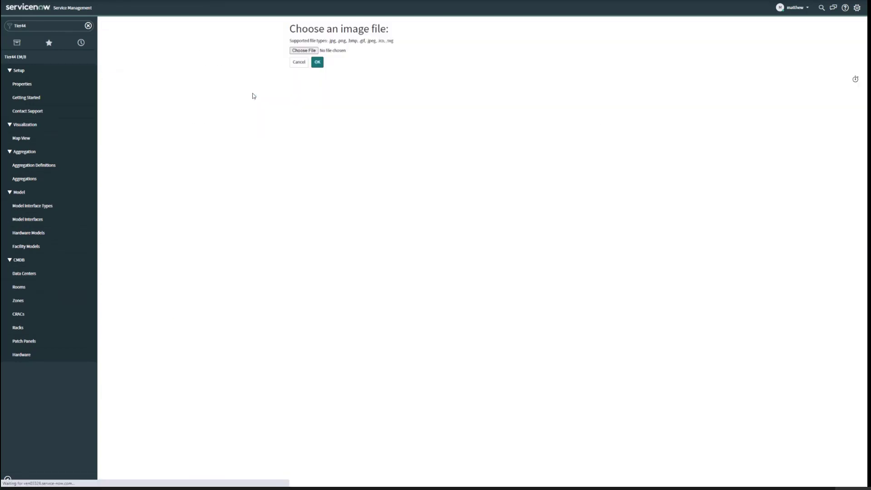
{"action": "left_click", "coordinate": [301, 51]}
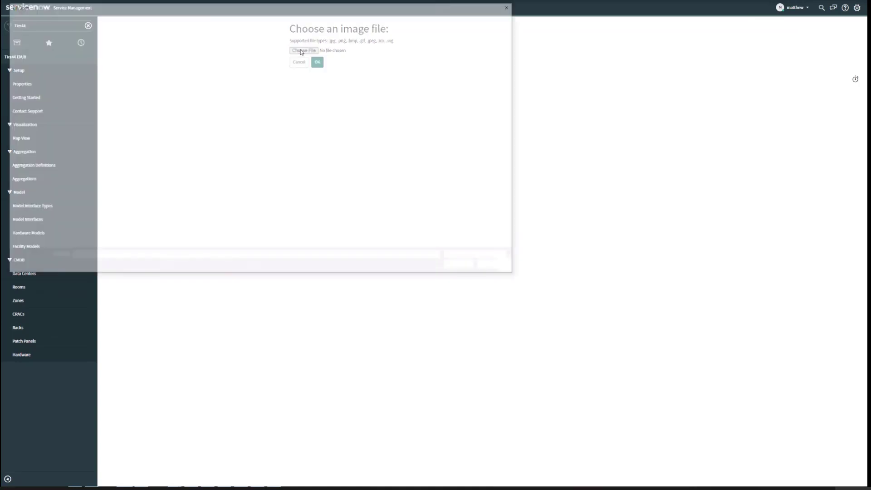
{"action": "left_click", "coordinate": [171, 61]}
{"action": "double_click", "coordinate": [172, 61]}
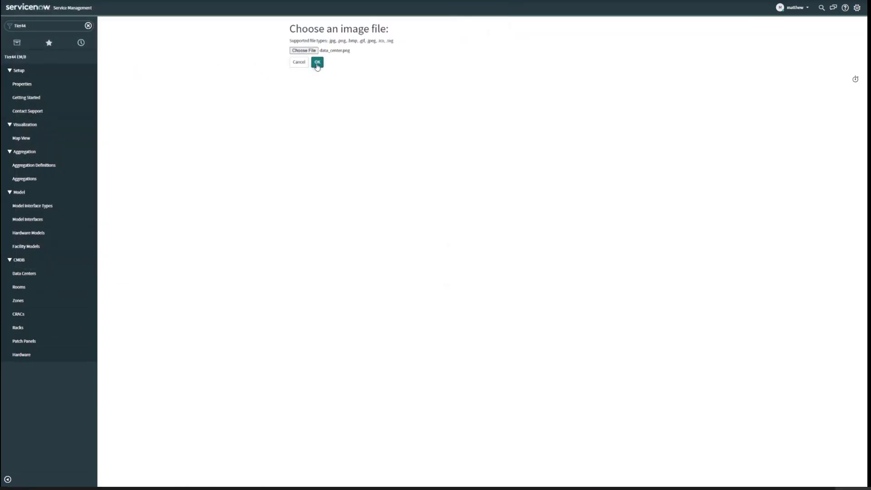
{"action": "left_click", "coordinate": [317, 64]}
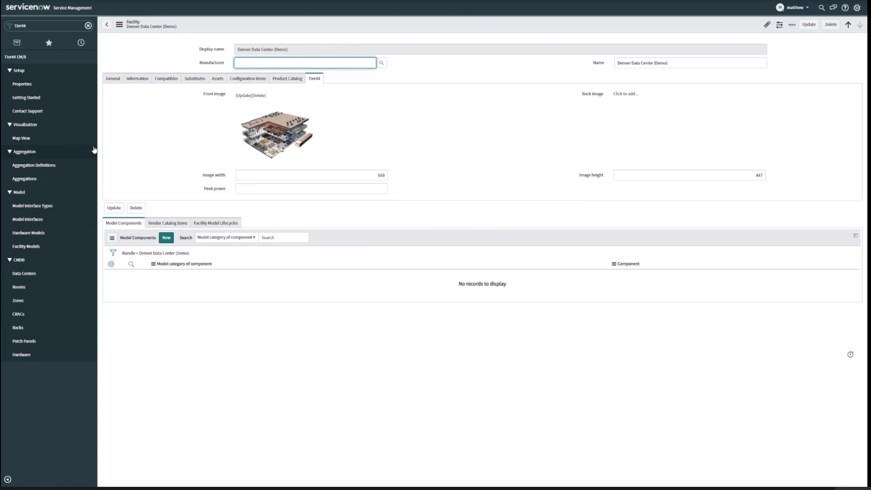
- Check the new images in the map view, going from Denver Data Center (Demo) through Denver Room 1 to Rack B02
{"action": "left_click", "coordinate": [47, 140]}
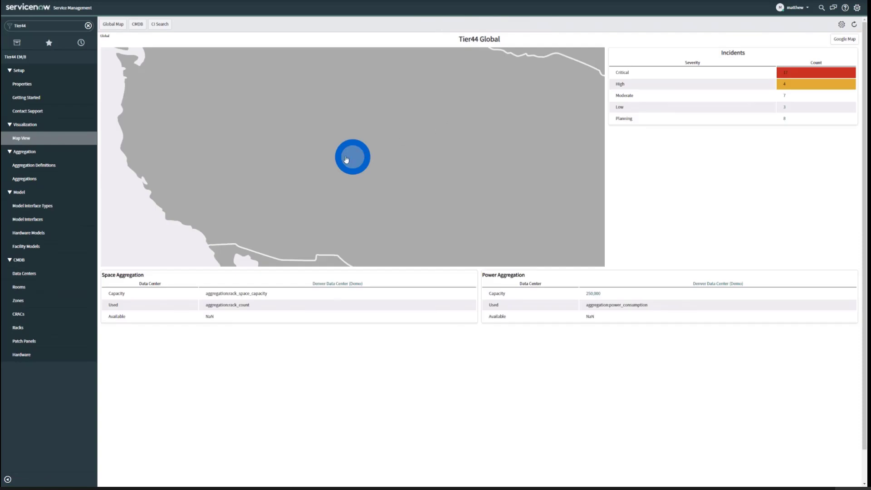
{"action": "left_click", "coordinate": [346, 159]}
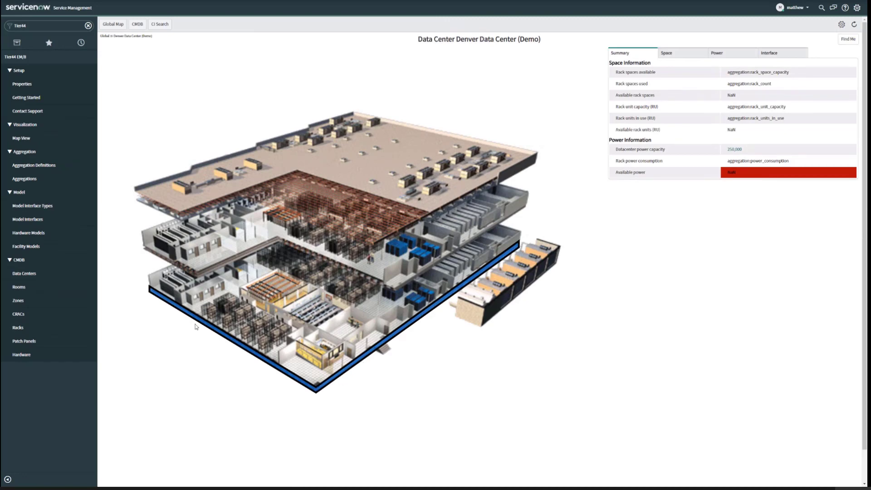
{"action": "left_click", "coordinate": [425, 316]}
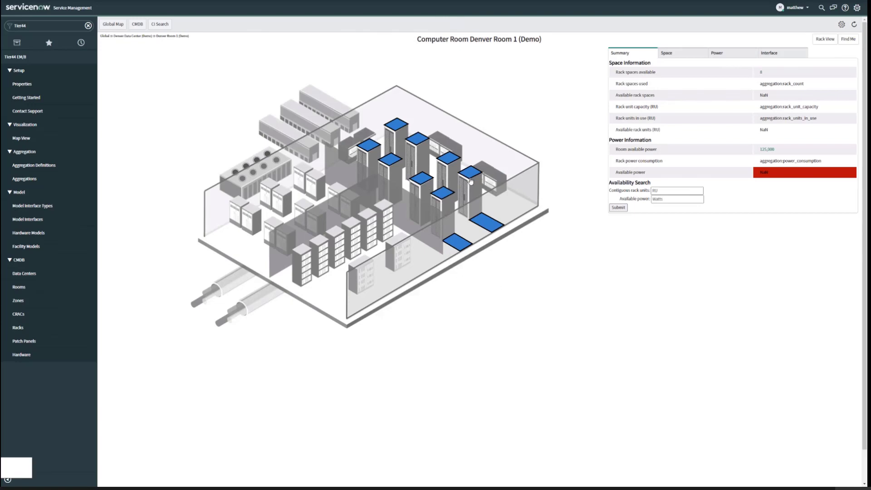
{"action": "left_click", "coordinate": [490, 227]}
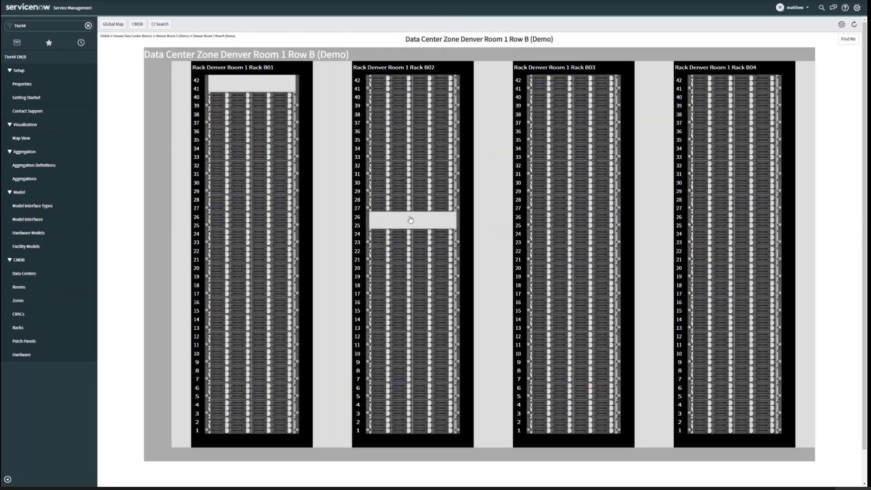
{"action": "left_click", "coordinate": [410, 219]}
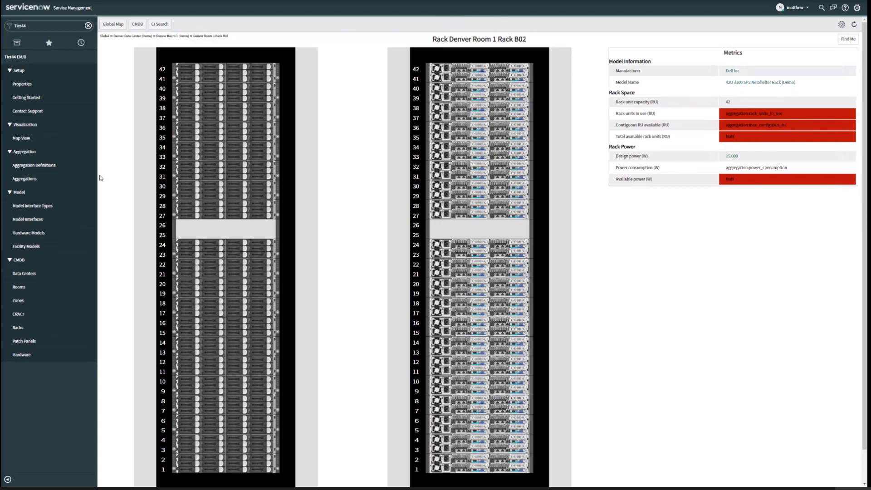
- Open the Rack units in use aggregation definition and remove all entries from its exclude classes
{"action": "left_click", "coordinate": [53, 166]}
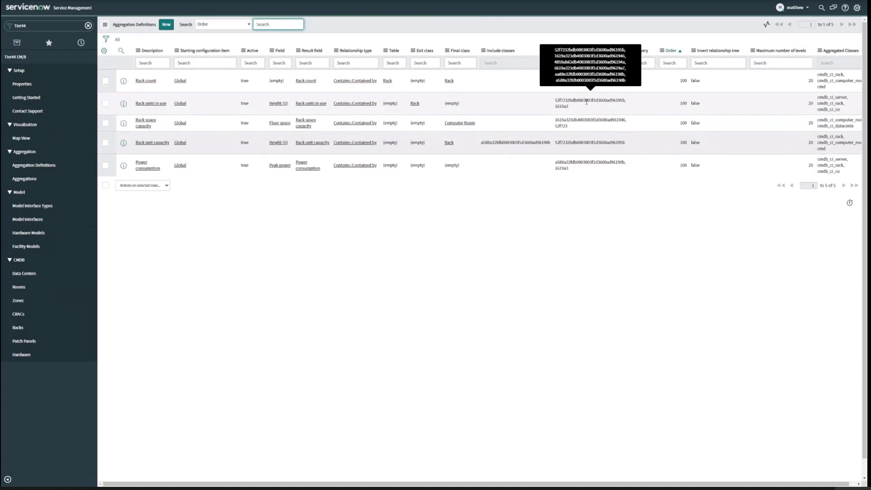
{"action": "left_click", "coordinate": [147, 104]}
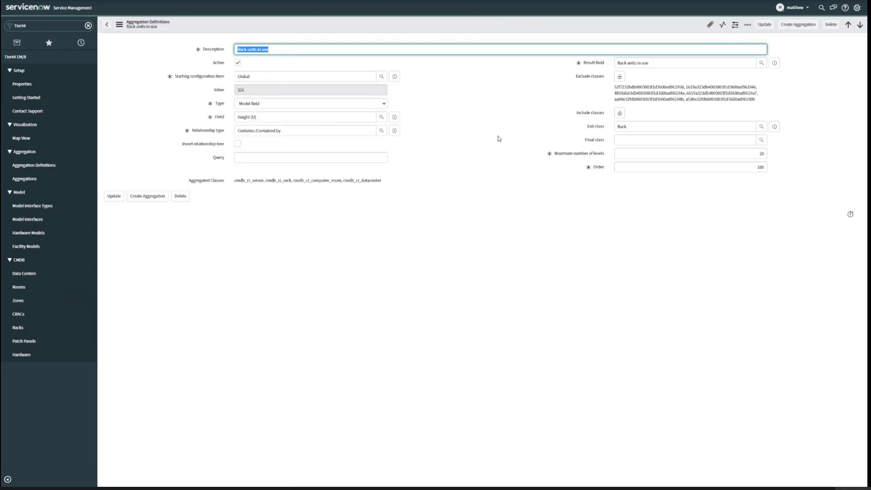
{"action": "left_click", "coordinate": [618, 78]}
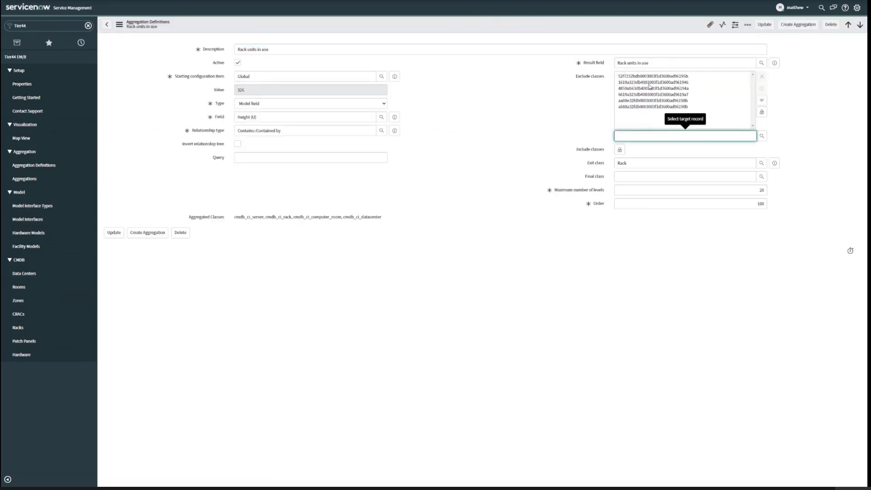
{"action": "left_click_drag", "start_coordinate": [653, 77], "coordinate": [655, 108]}
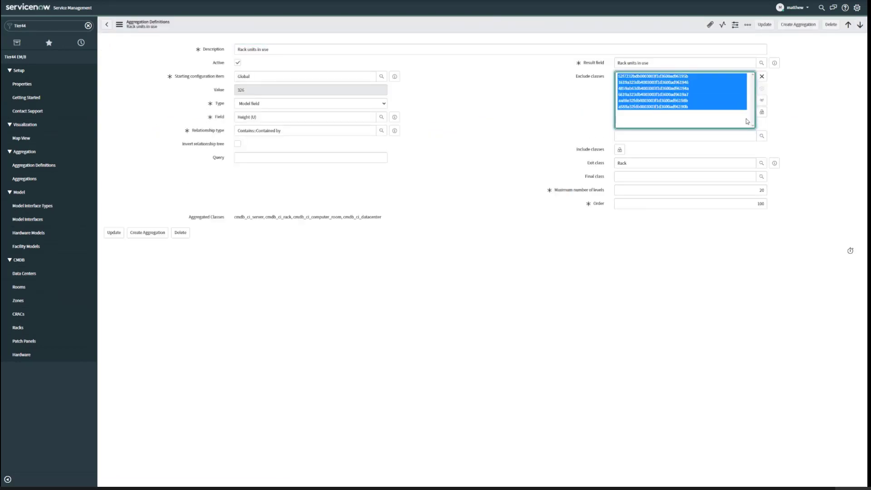
{"action": "left_click", "coordinate": [762, 76]}
- Add Configuration Item, Data Center, Computer Room and Rack as exclude classes of Rack units in use and save the definition
{"action": "left_click", "coordinate": [674, 137]}
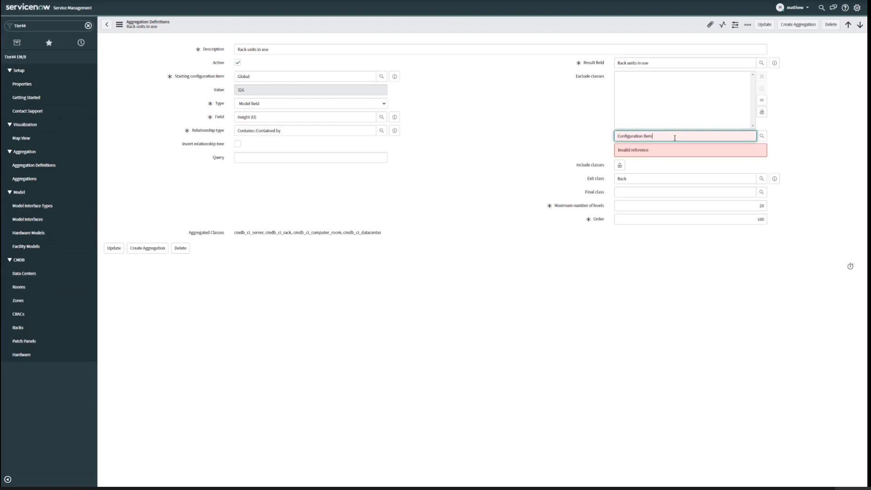
{"action": "key", "text": "Return"}
{"action": "key", "text": "Return"}
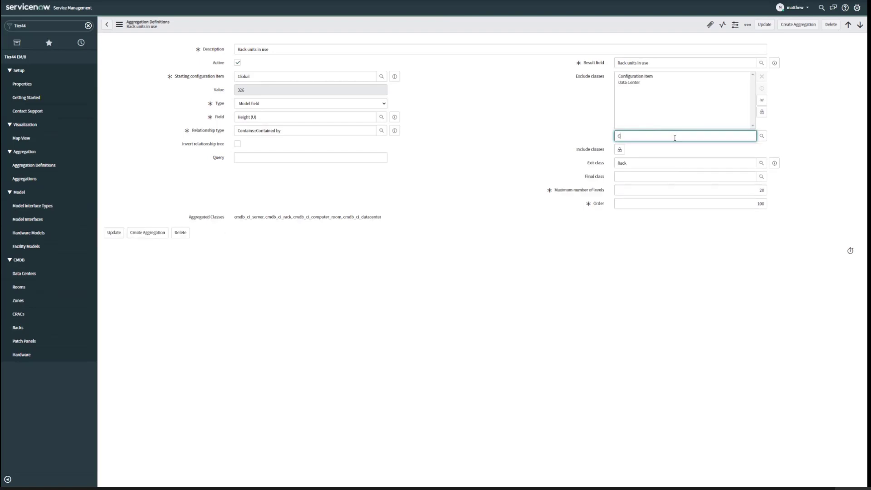
{"action": "type", "text": "Computer Room"}
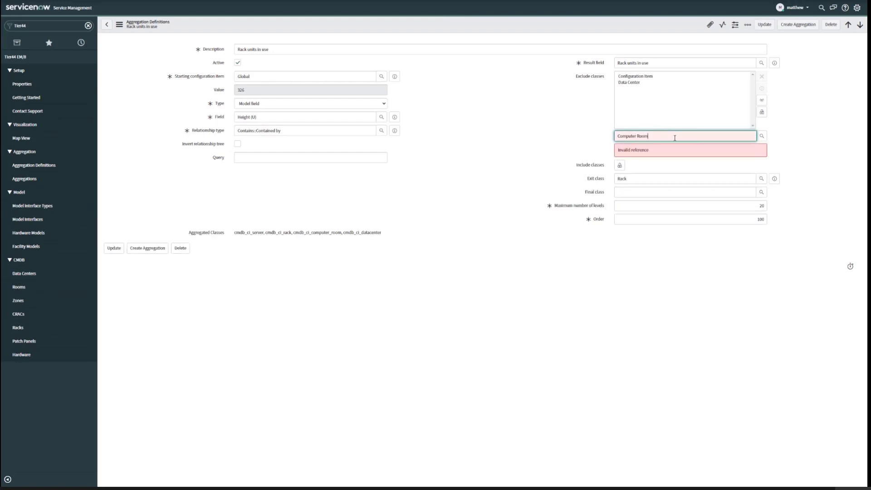
{"action": "key", "text": "Return"}
{"action": "key", "text": "Return"}
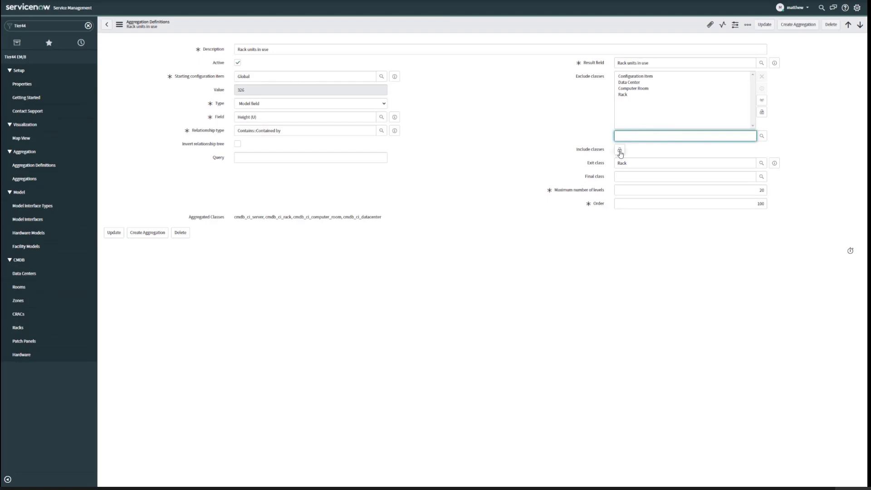
{"action": "left_click", "coordinate": [619, 151]}
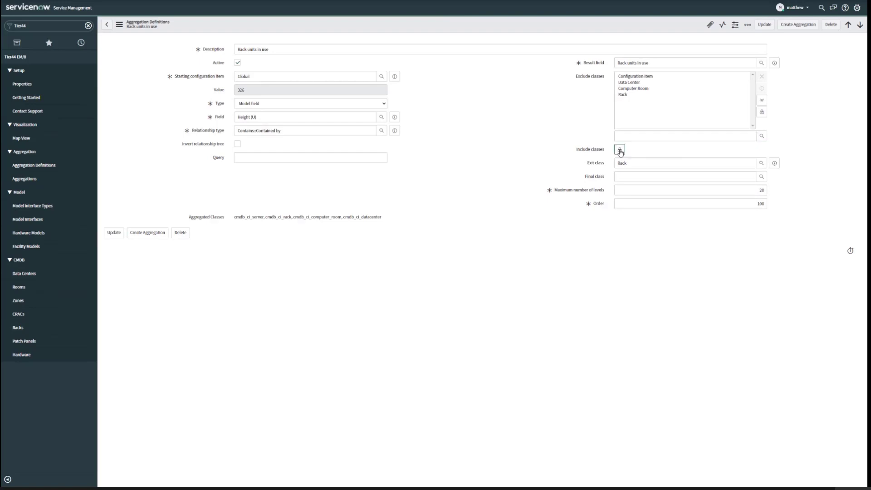
{"action": "left_click", "coordinate": [765, 25]}
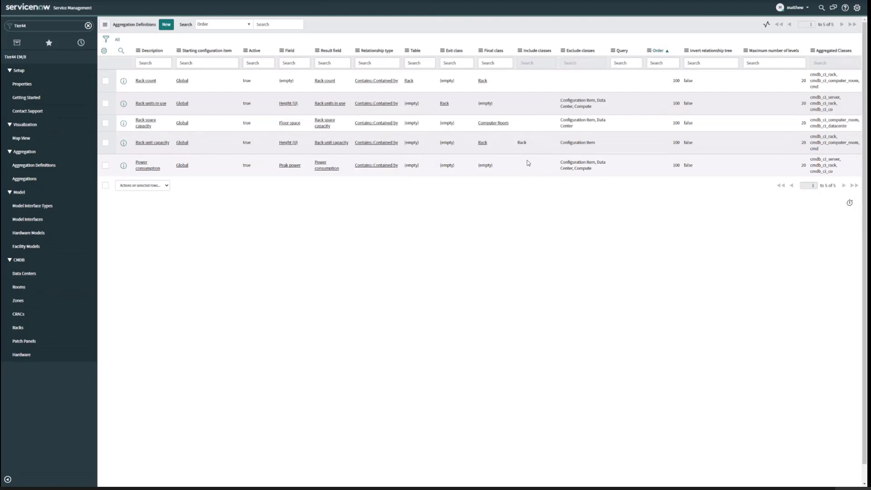
- Filter the navigator for "scheduled jo" and open the Scheduled Jobs list under System Definition
{"action": "left_click", "coordinate": [49, 24]}
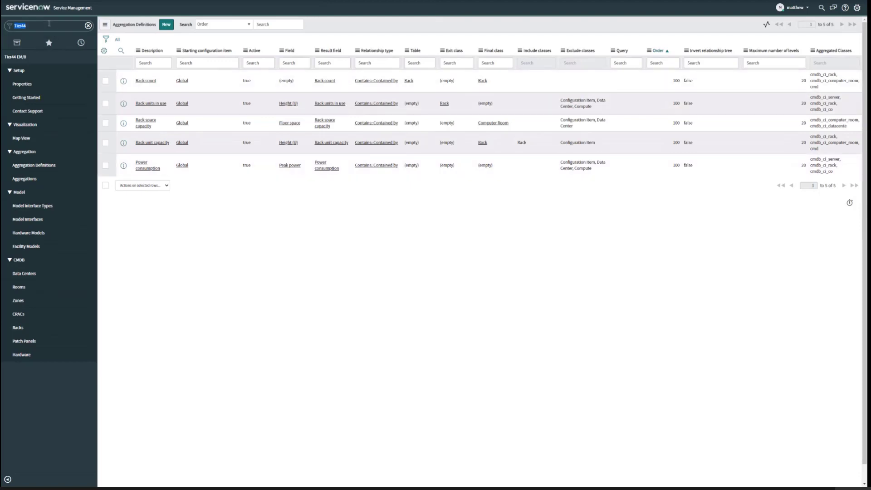
{"action": "type", "text": "scheduled jo"}
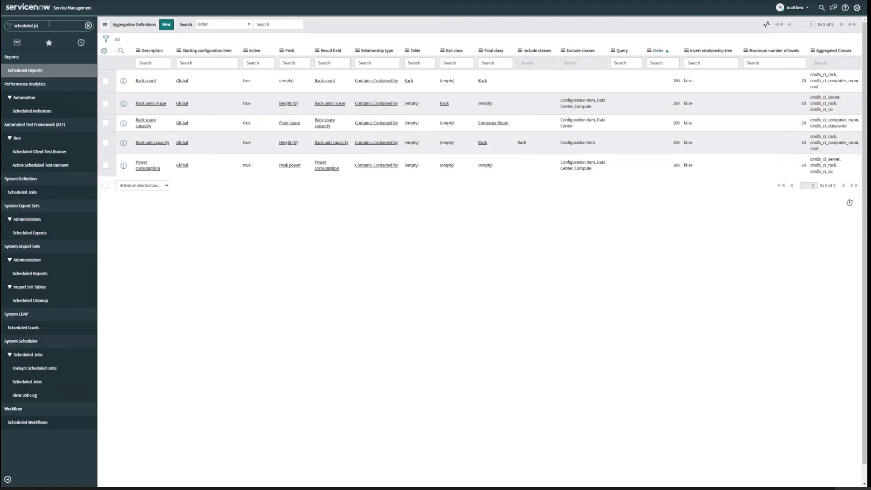
{"action": "left_click", "coordinate": [54, 73]}
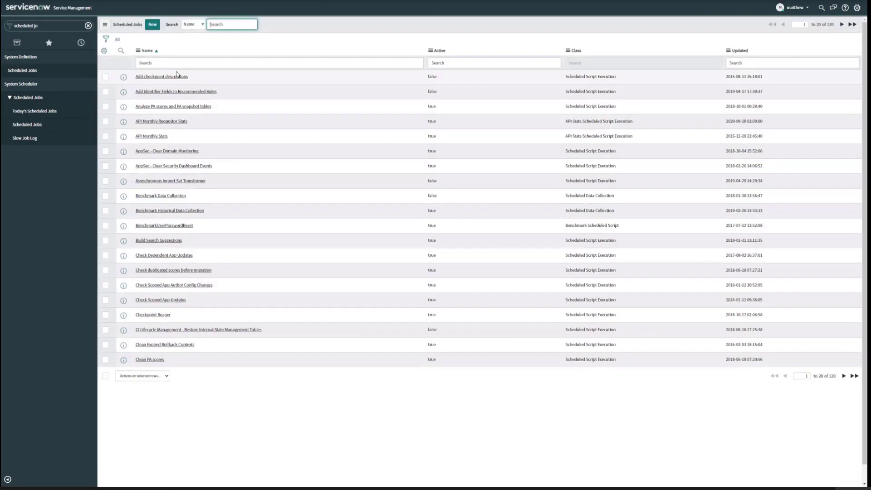
- Filter the scheduled jobs by name with *Tier44 and open the Create Tier44 Aggregations job
{"action": "left_click", "coordinate": [173, 63]}
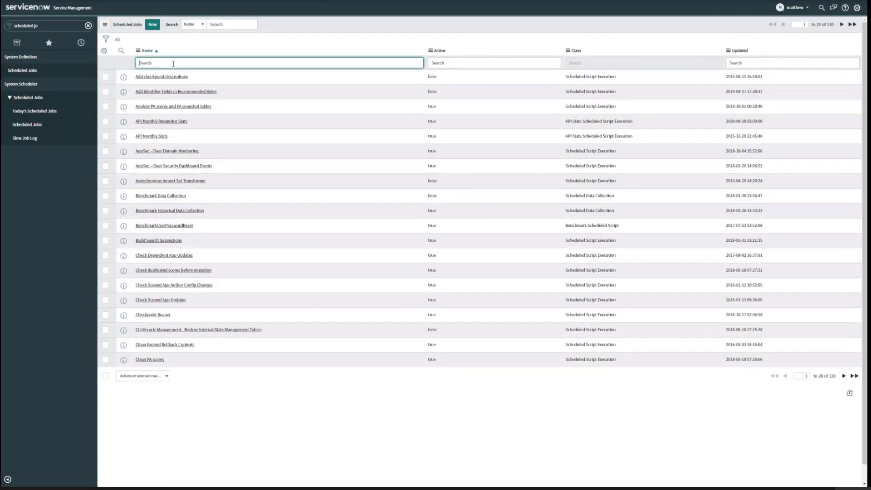
{"action": "type", "text": "*Tier44"}
{"action": "key", "text": "Return"}
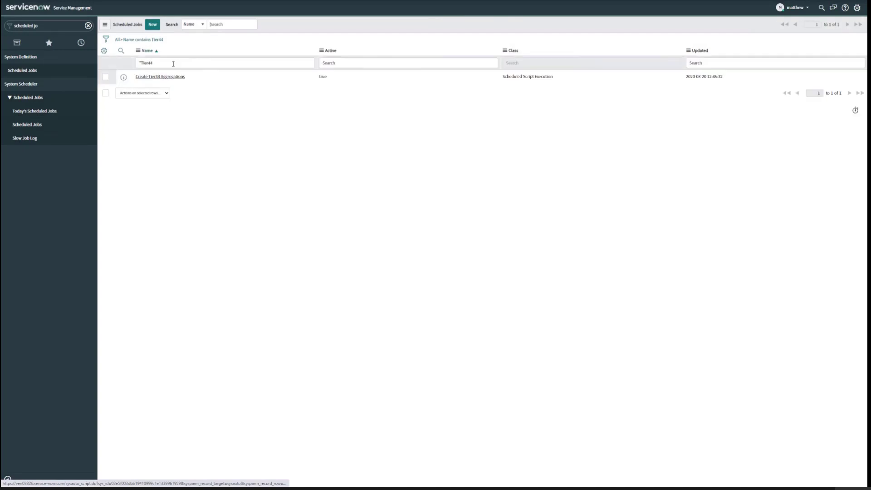
{"action": "left_click", "coordinate": [172, 78]}
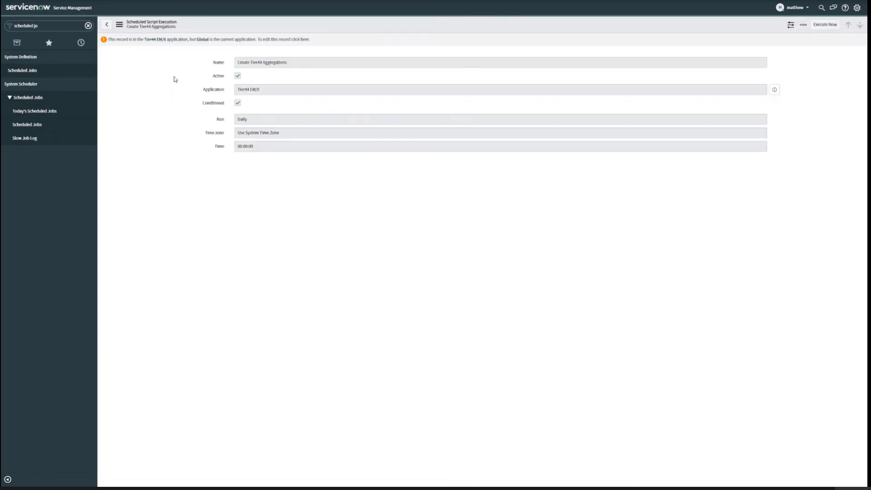
- Enable editing of the Create Tier44 Aggregations job in the Tier44 EM/8 scope, set its time zone to US/Pacific and save it
{"action": "left_click", "coordinate": [308, 39]}
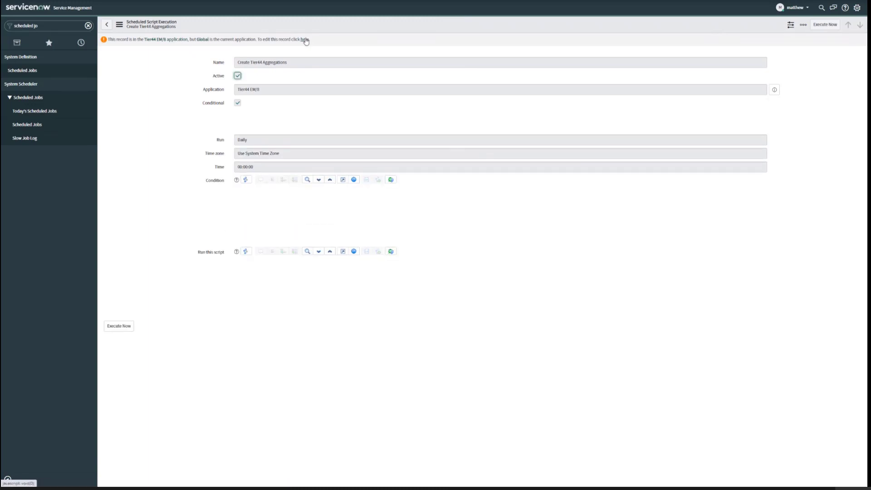
{"action": "left_click", "coordinate": [305, 40]}
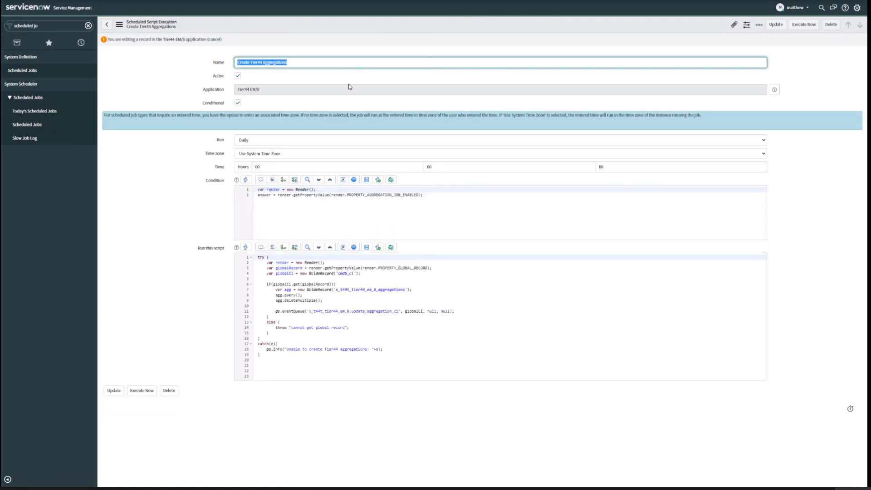
{"action": "left_click", "coordinate": [621, 154]}
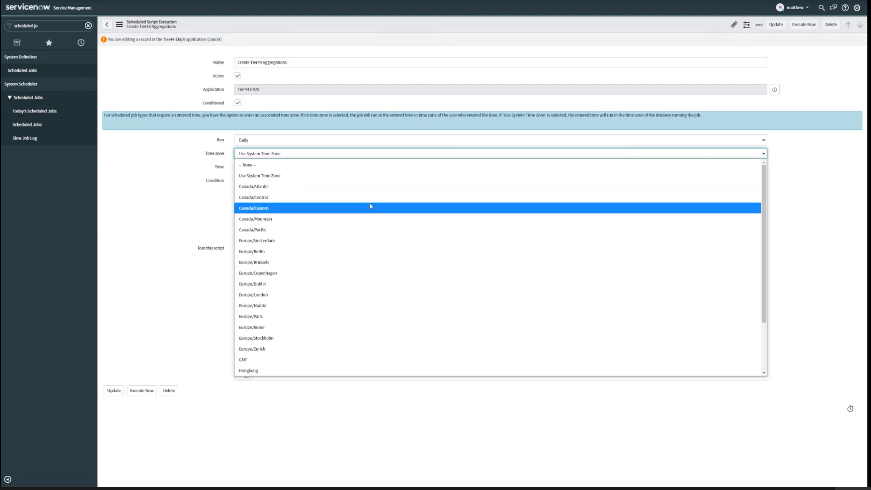
{"action": "scroll", "coordinate": [371, 205], "scroll_direction": "down", "scroll_amount": 2}
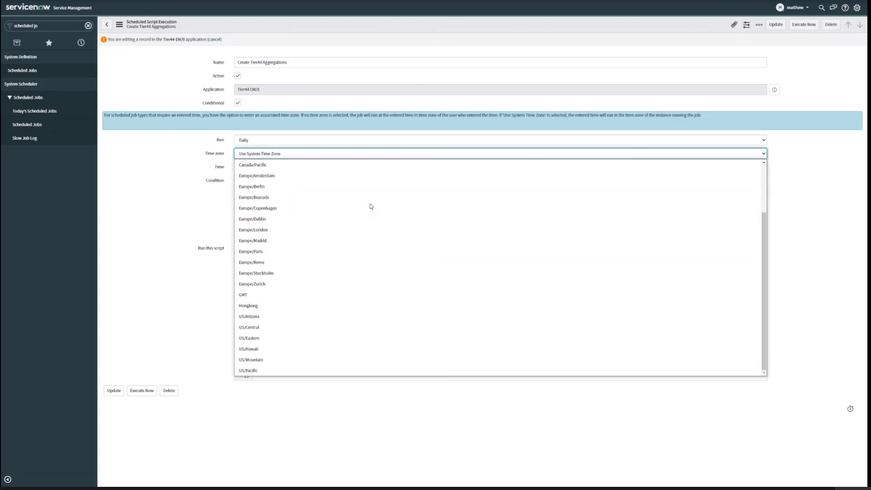
{"action": "left_click", "coordinate": [310, 368]}
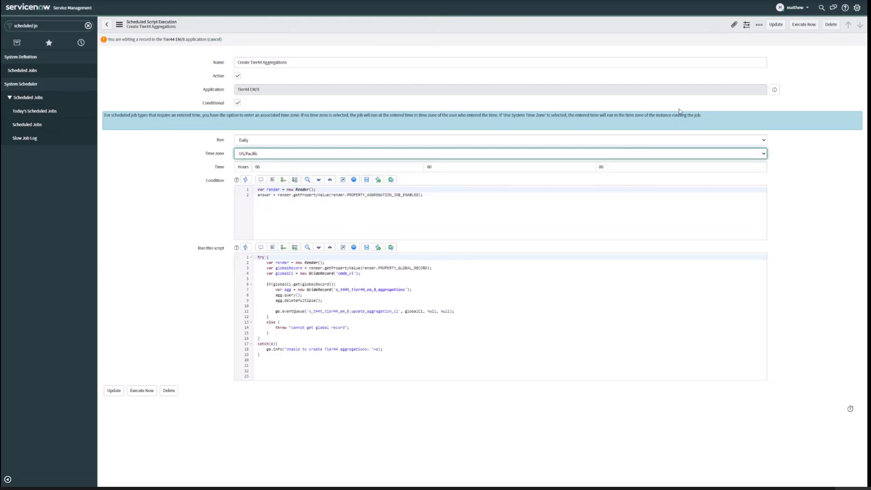
{"action": "left_click", "coordinate": [775, 26]}
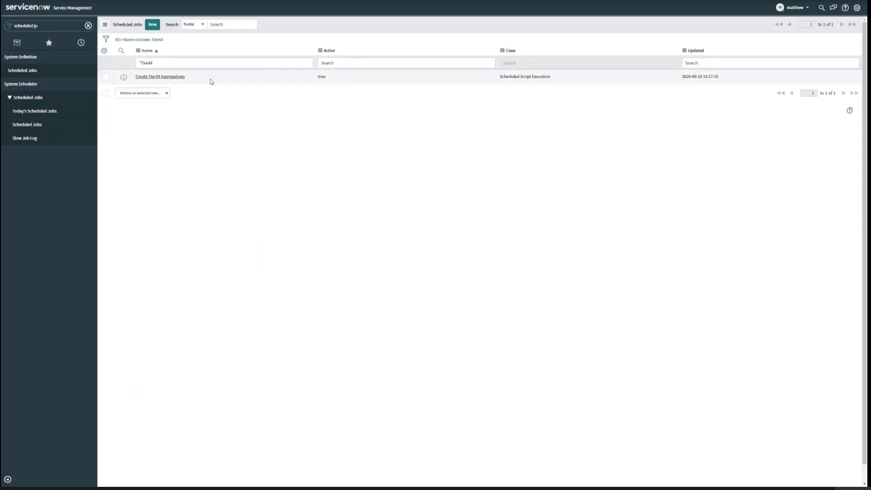
- Execute the Create Tier44 Aggregations job immediately, then find the Tier44 EM/8 Aggregations list by filtering the navigator for "aggreg"
{"action": "left_click", "coordinate": [174, 78]}
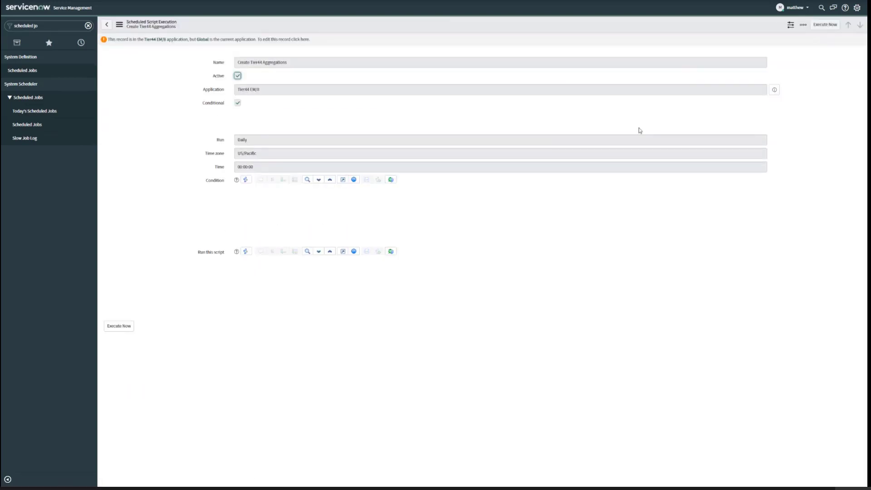
{"action": "left_click", "coordinate": [825, 26]}
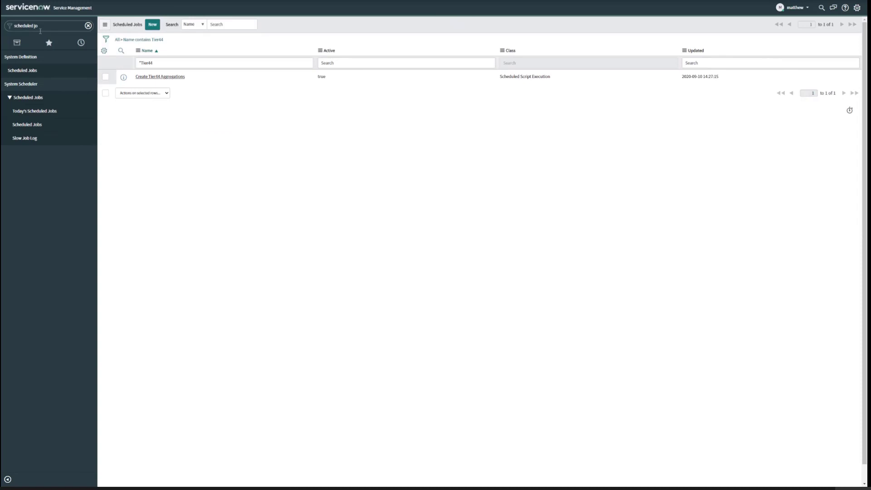
{"action": "left_click", "coordinate": [88, 26]}
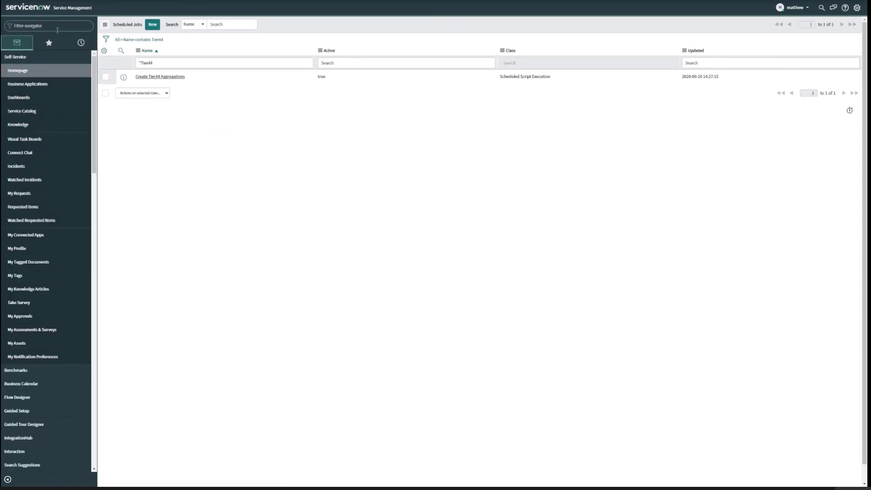
{"action": "type", "text": "aggreg"}
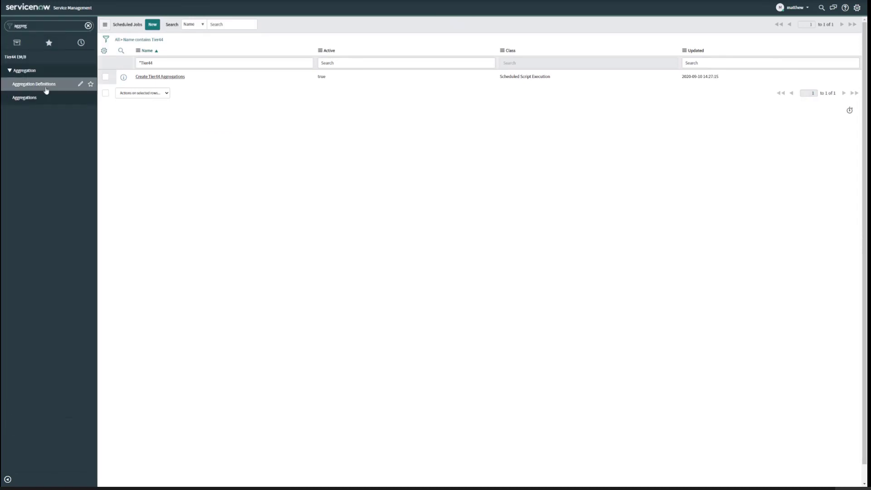
{"action": "left_click", "coordinate": [41, 99]}
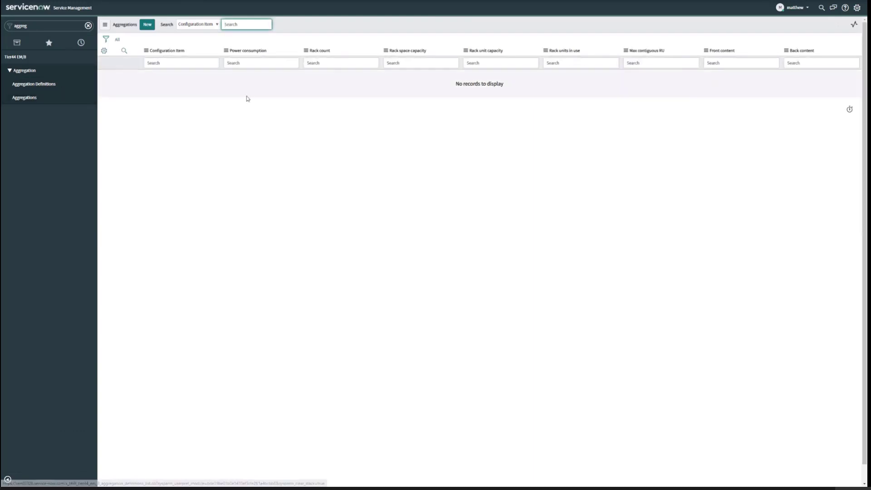
- Refresh the Aggregations list twice to check the records generated by the job
{"action": "right_click", "coordinate": [332, 22]}
{"action": "left_click", "coordinate": [357, 59]}
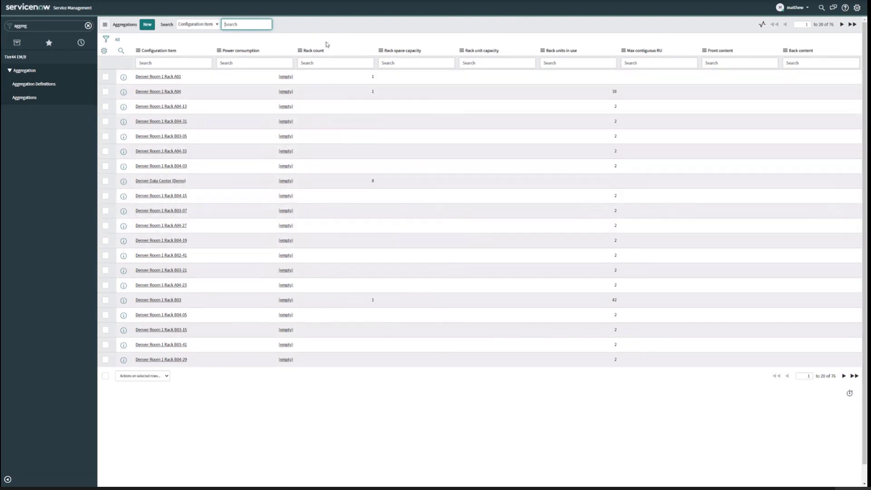
{"action": "right_click", "coordinate": [326, 26]}
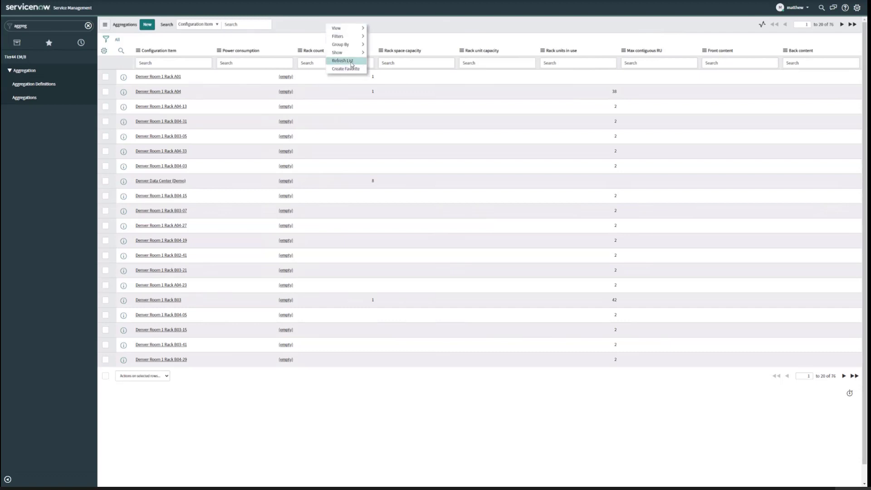
{"action": "left_click", "coordinate": [344, 61]}
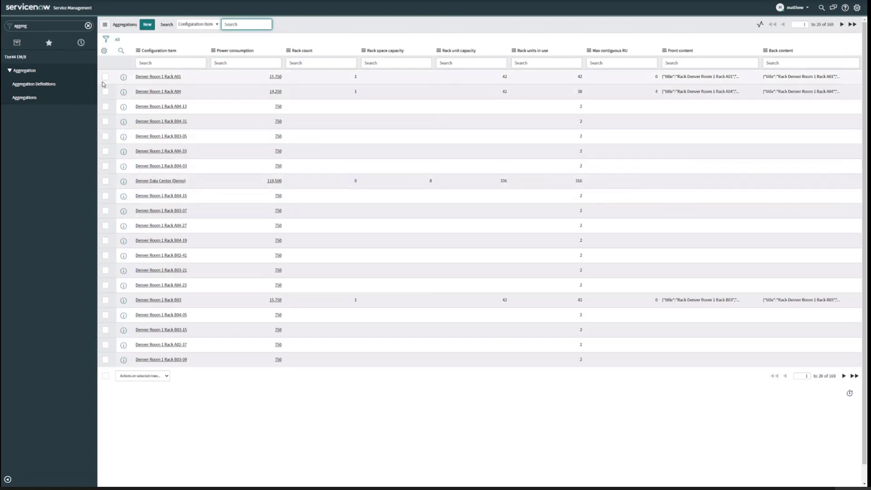
- Open the Tier44 EM/8 Map View and drill down through Denver Data Center (Demo) and Denver Room 1 (Demo) to Rack A02
{"action": "left_click", "coordinate": [88, 25]}
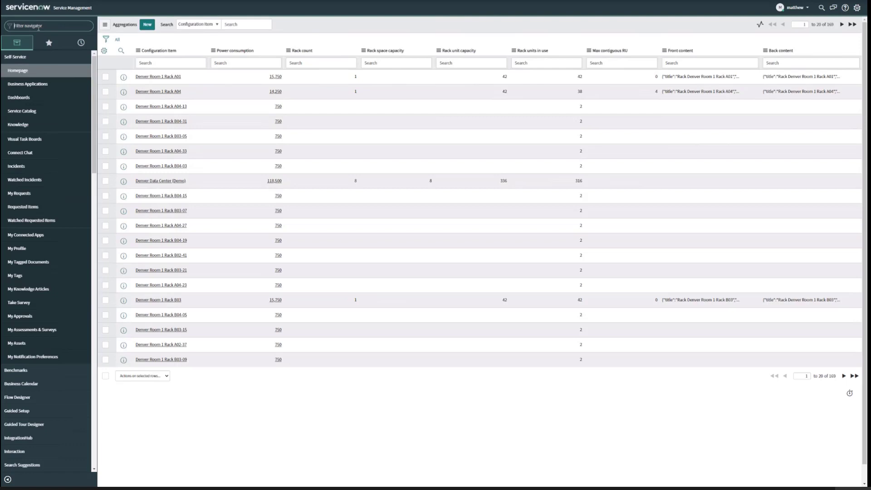
{"action": "type", "text": "Map View"}
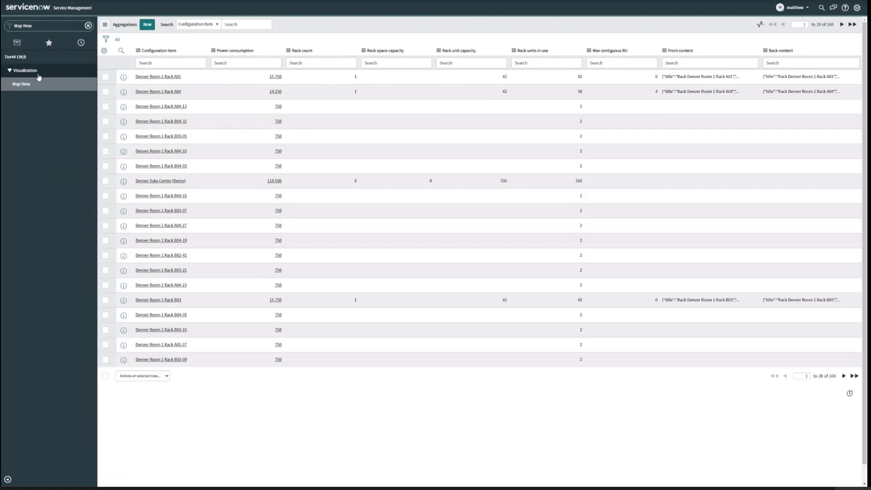
{"action": "left_click", "coordinate": [36, 85]}
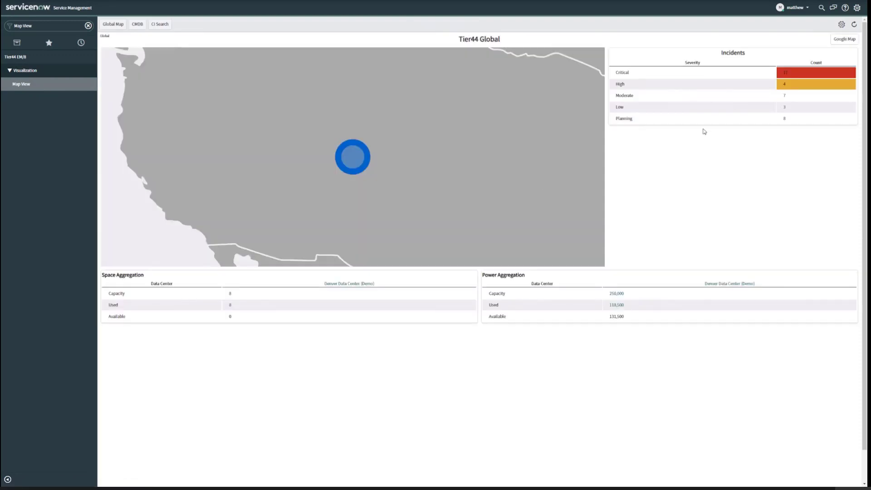
{"action": "left_click", "coordinate": [361, 155]}
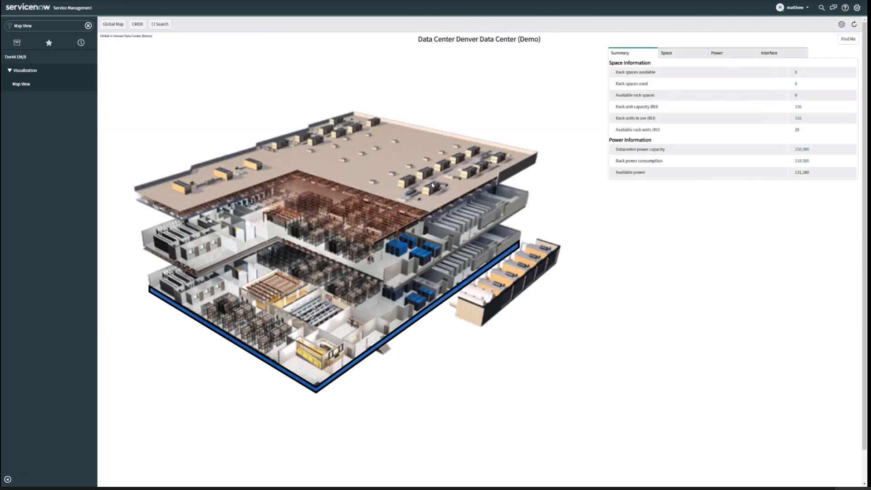
{"action": "left_click", "coordinate": [406, 323]}
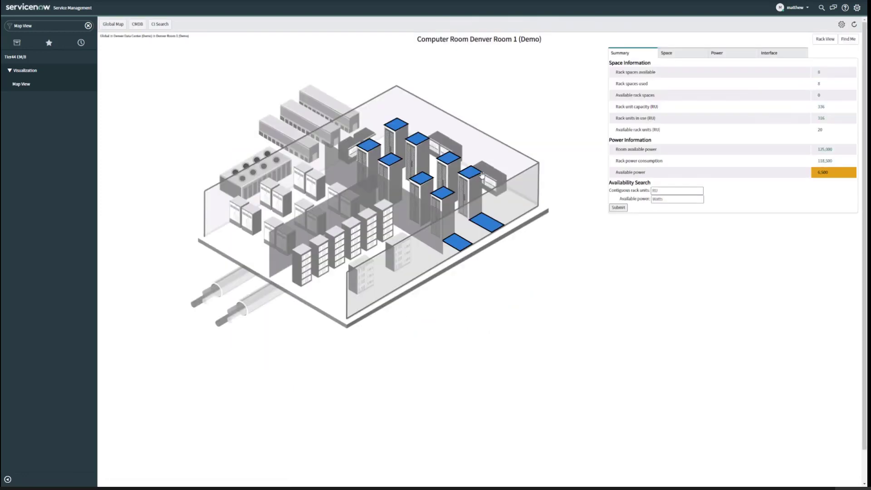
{"action": "left_click", "coordinate": [446, 194]}
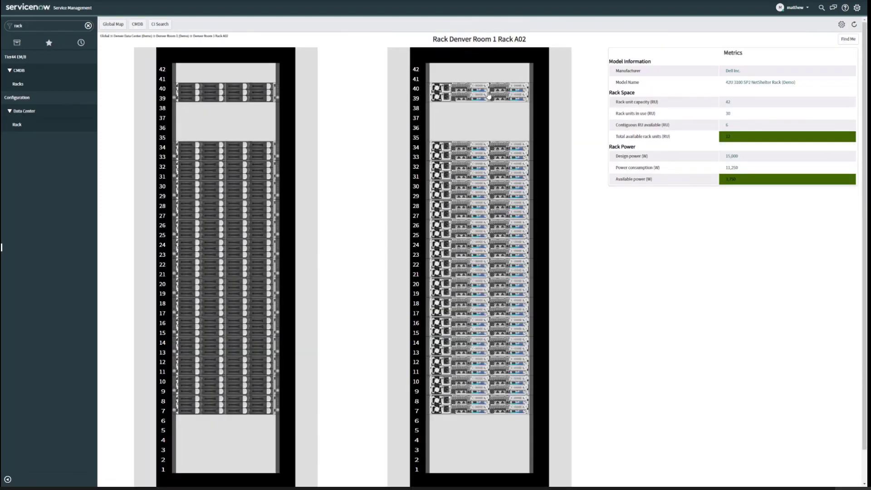